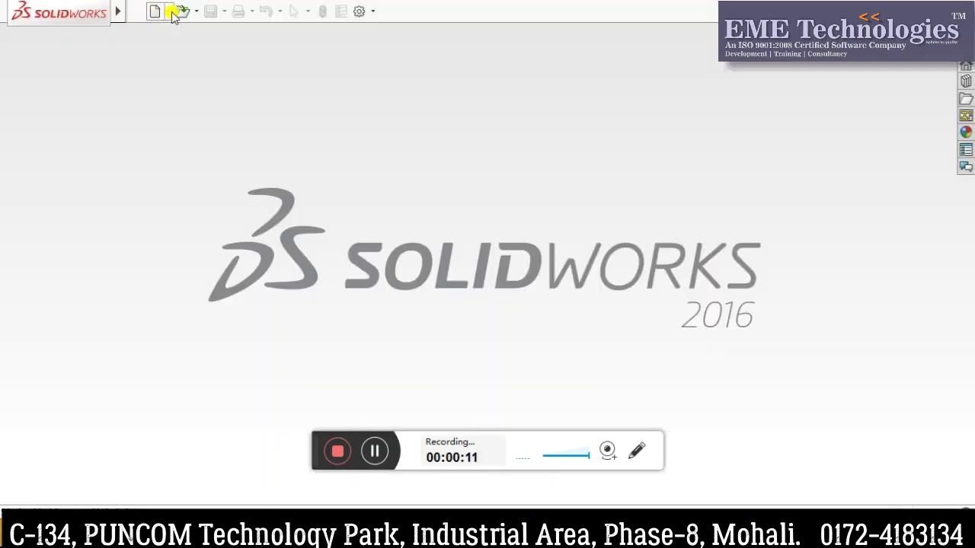
Create a new part and start a sketch on the Front Plane
click(168, 11)
click(194, 31)
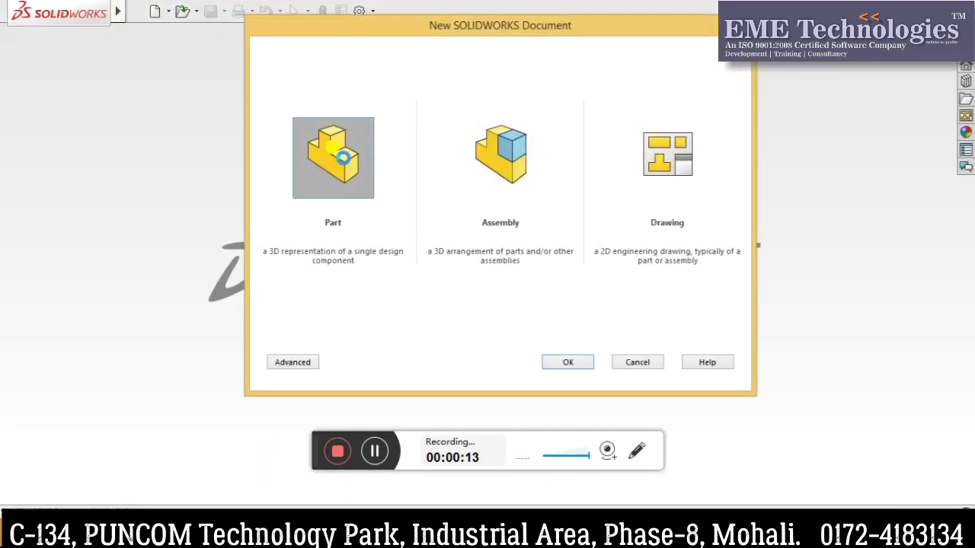
double_click(342, 161)
click(55, 239)
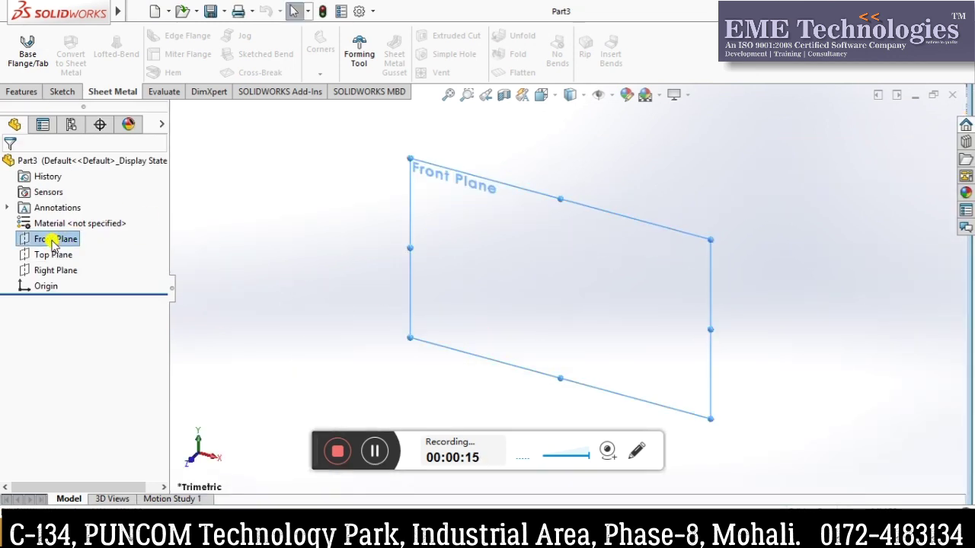
click(61, 221)
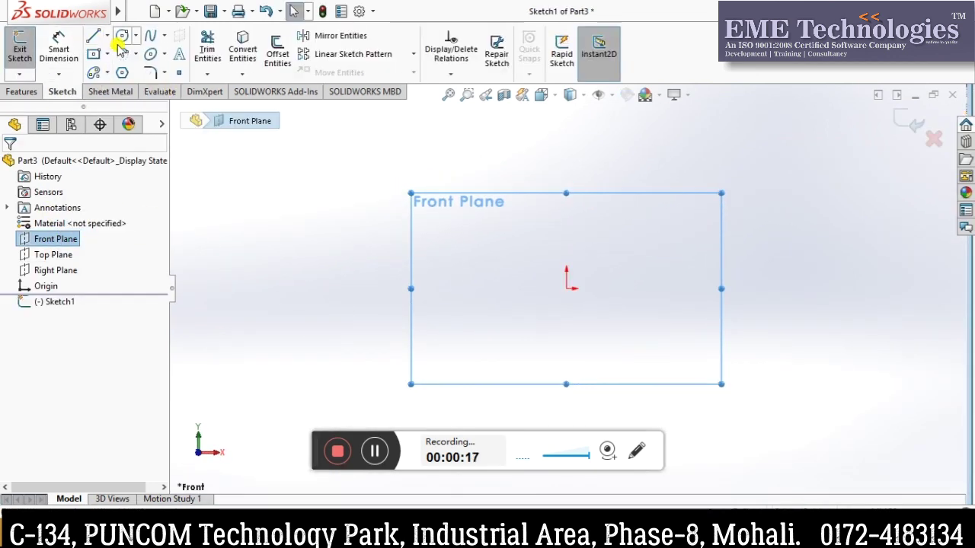
Draw a centre rectangle anchored at the origin
click(108, 53)
click(114, 90)
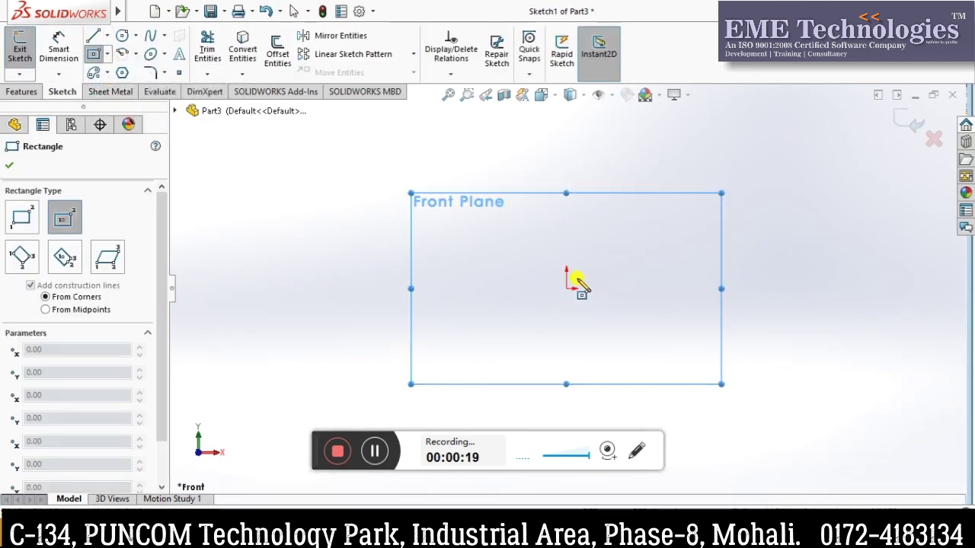
click(568, 288)
click(845, 344)
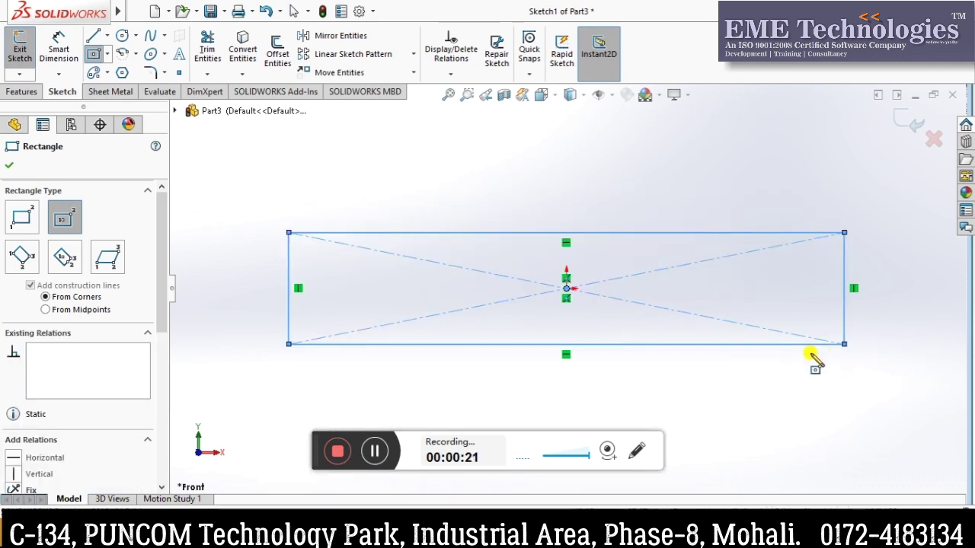
key(Escape)
Dimension the rectangle 318.64 long and 64.30 high
click(76, 47)
click(387, 232)
click(533, 194)
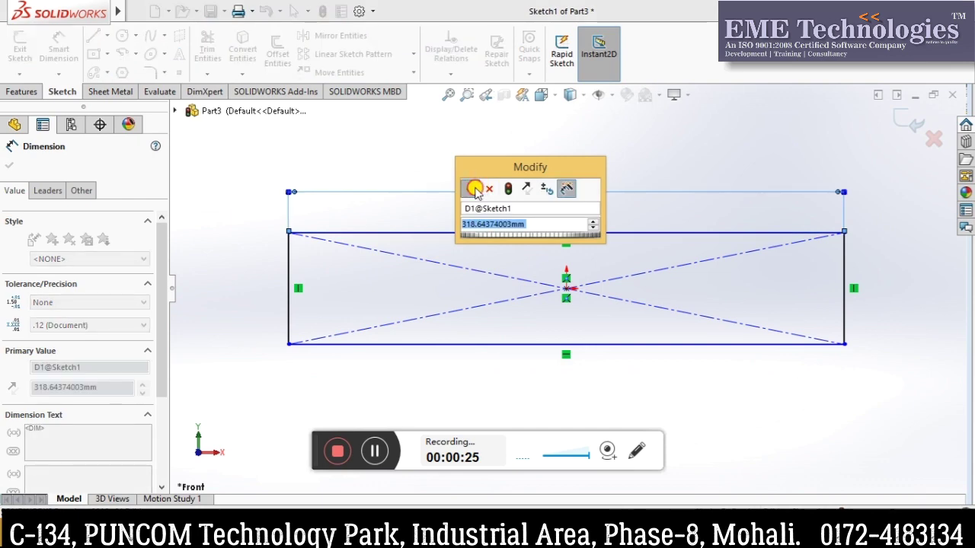
click(469, 186)
click(845, 270)
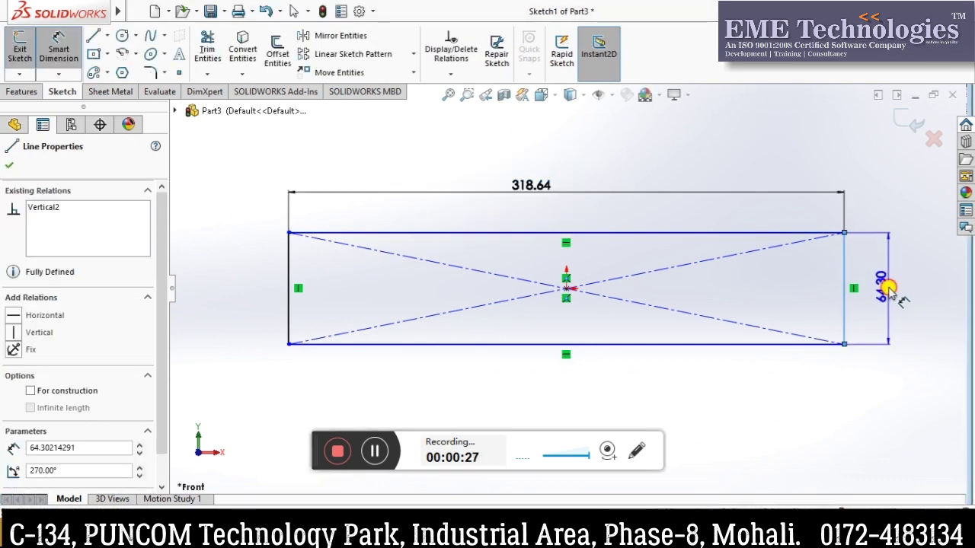
click(889, 288)
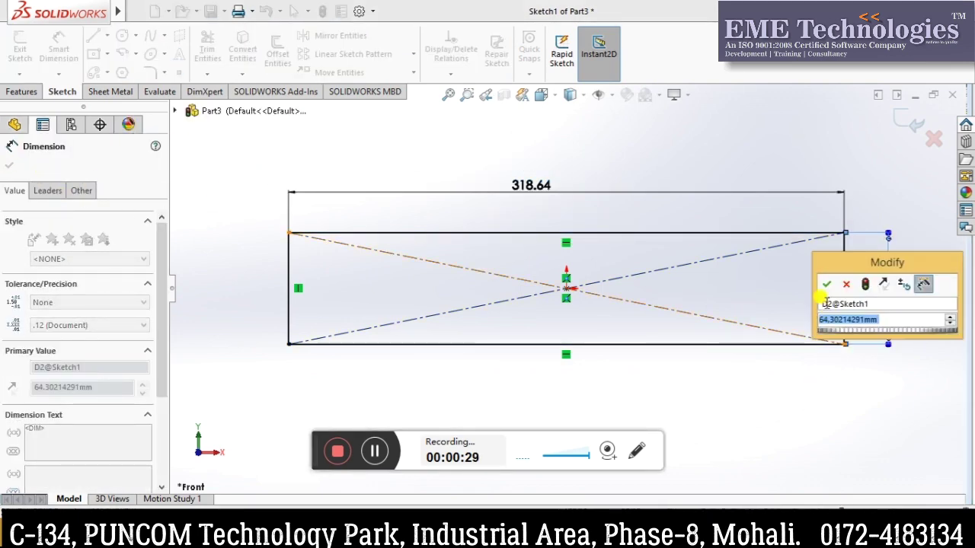
click(825, 285)
click(111, 91)
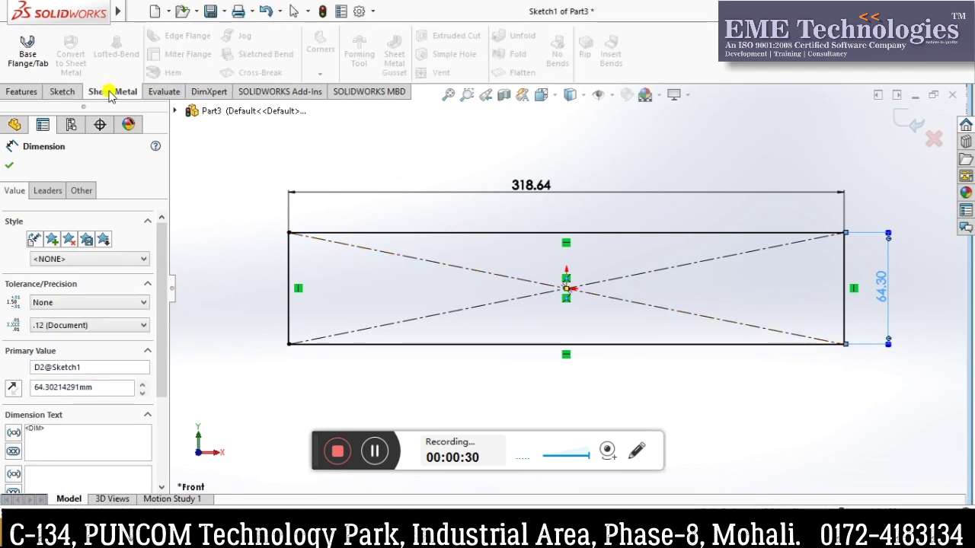
click(9, 164)
Turn the rectangle into a base flange plate and view it at an angle
click(26, 57)
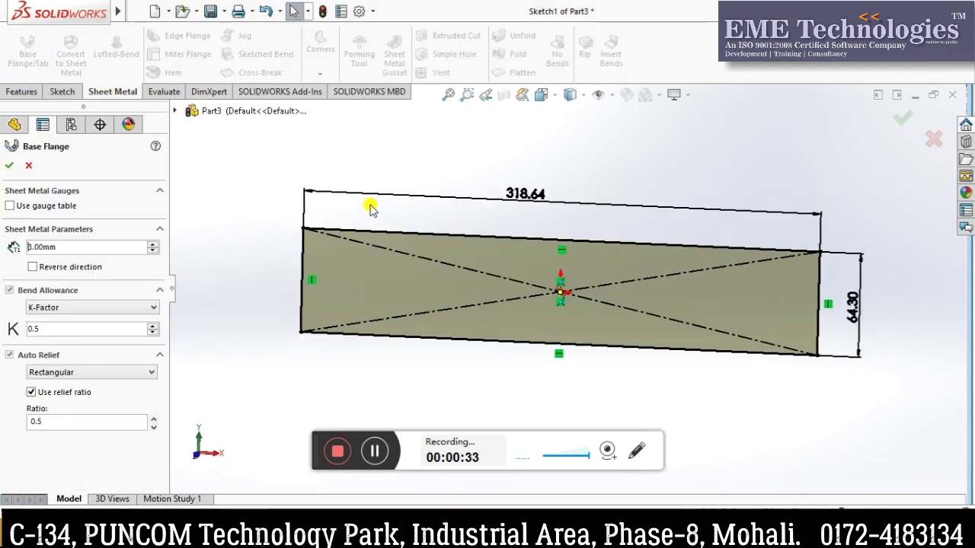
click(9, 165)
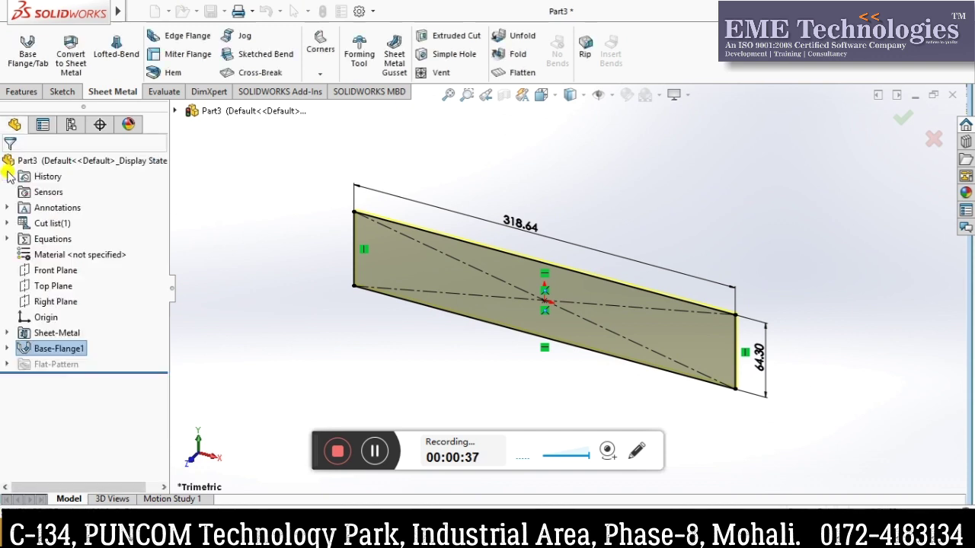
mouse_move(333, 176)
middle_down()
mouse_move(333, 283)
mouse_move(431, 326)
mouse_move(425, 174)
mouse_move(245, 175)
middle_up()
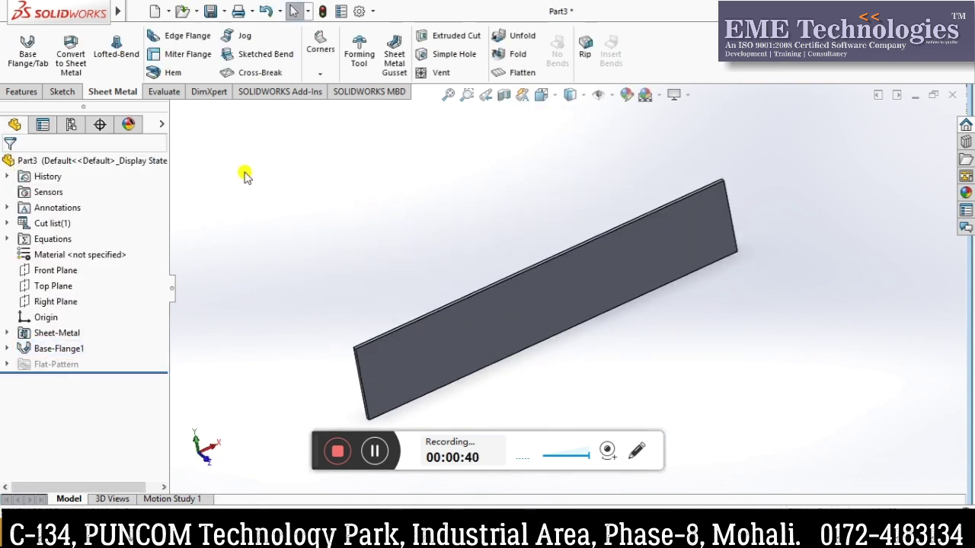
Start a Boss-Extrude of the rectangle sketch, Blind at 10.00 mm
click(525, 335)
click(387, 297)
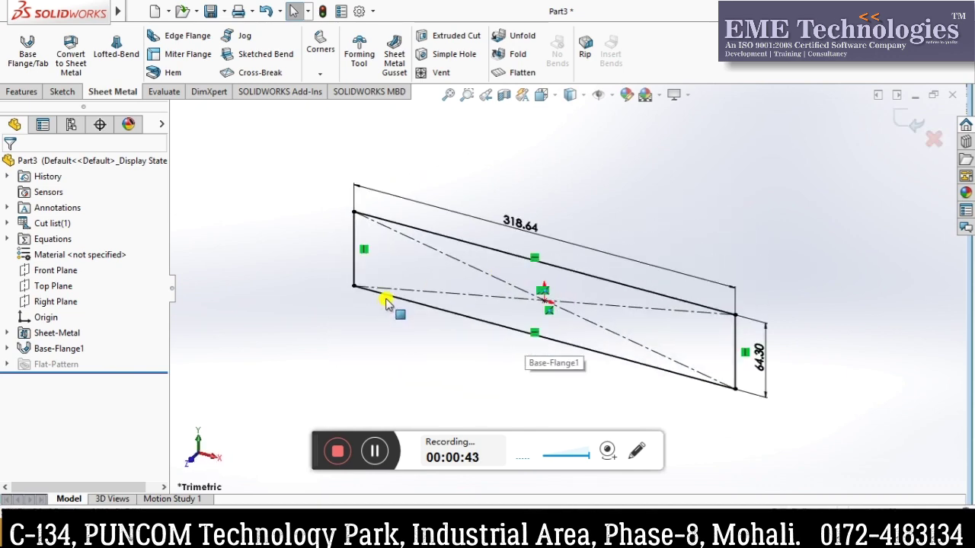
click(22, 91)
click(27, 77)
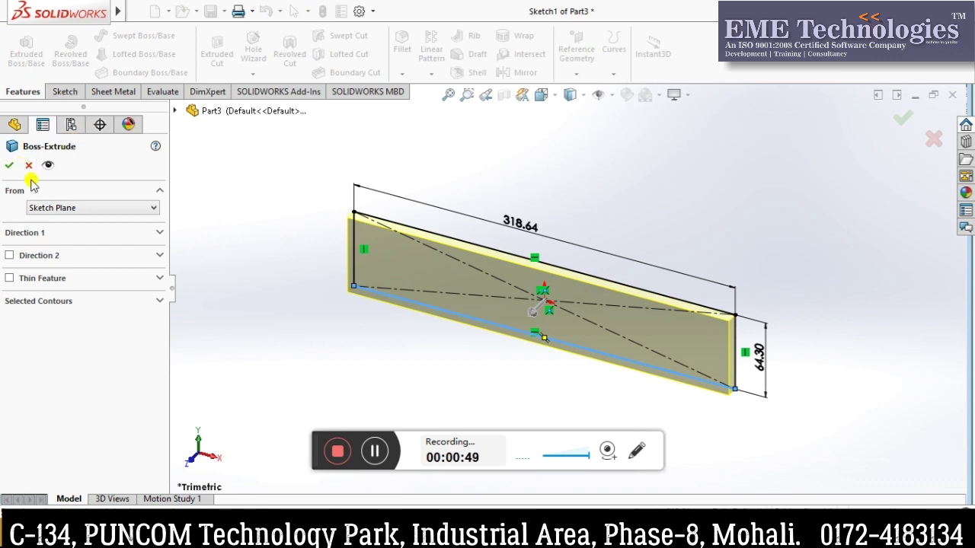
click(46, 233)
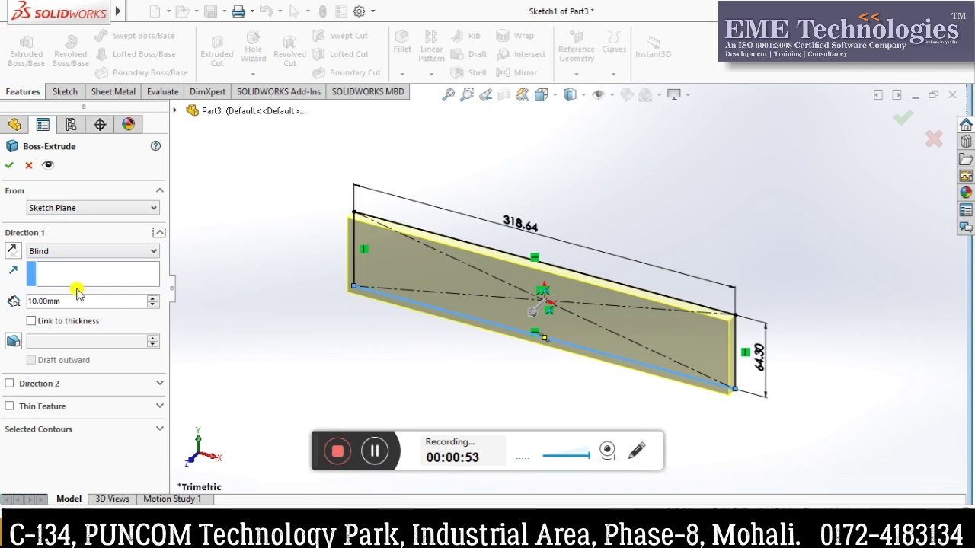
Change the extrusion depth from 10.00 to 3.00 mm and accept the plate
drag(72, 301, 13, 299)
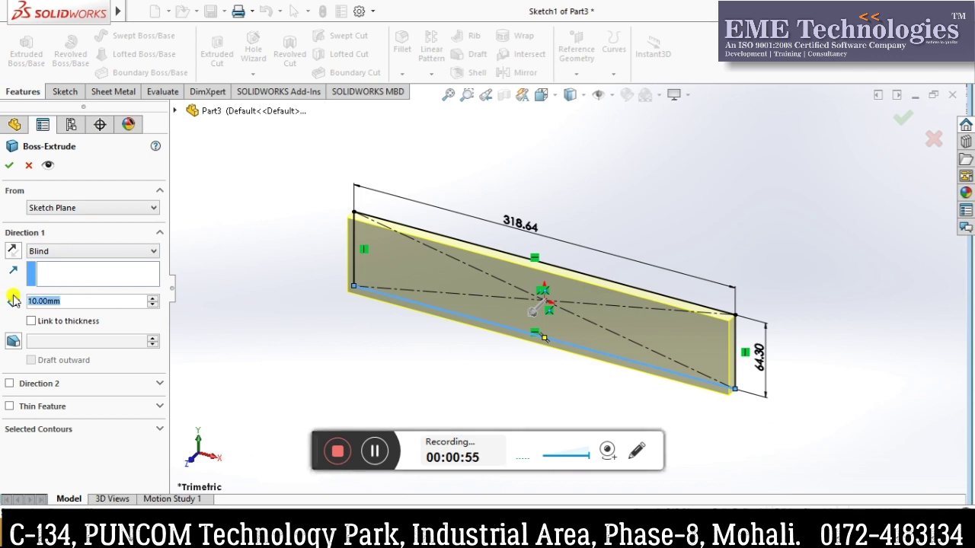
text(3)
key(Return)
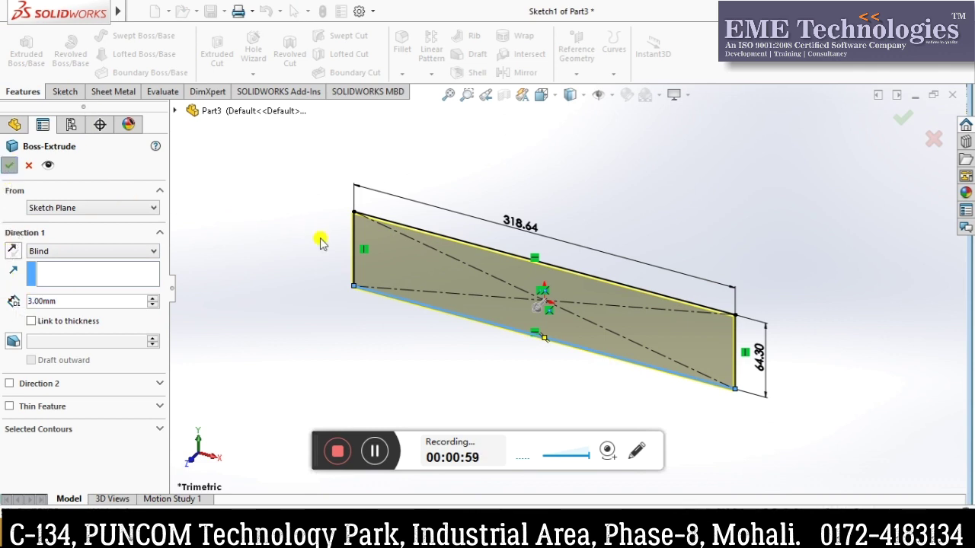
mouse_move(338, 207)
middle_down()
mouse_move(331, 365)
mouse_move(359, 348)
mouse_move(349, 354)
middle_up()
click(113, 92)
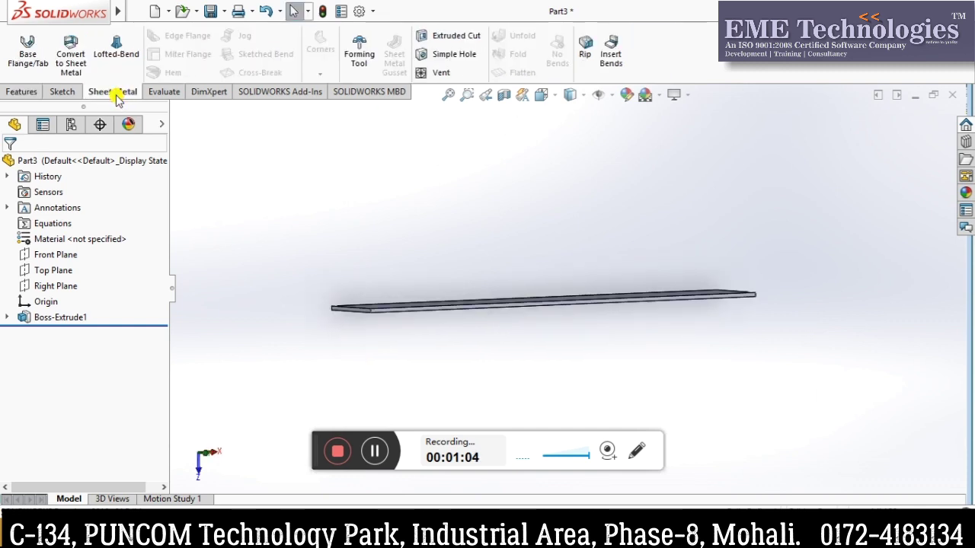
Convert the plate to sheet metal with its top face fixed, 3.00 mm thick, 10.00 mm bend radius
click(71, 61)
middle_drag(516, 289, 490, 329)
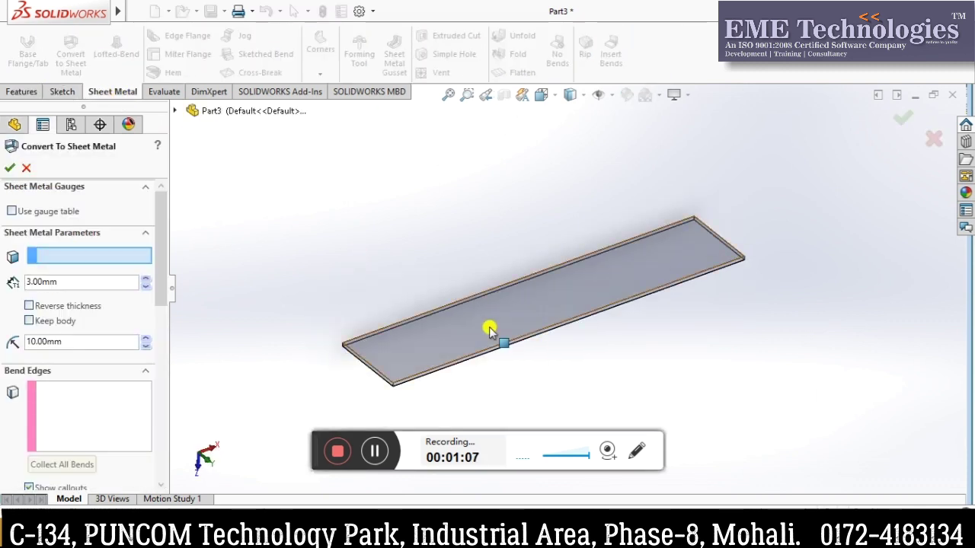
click(490, 329)
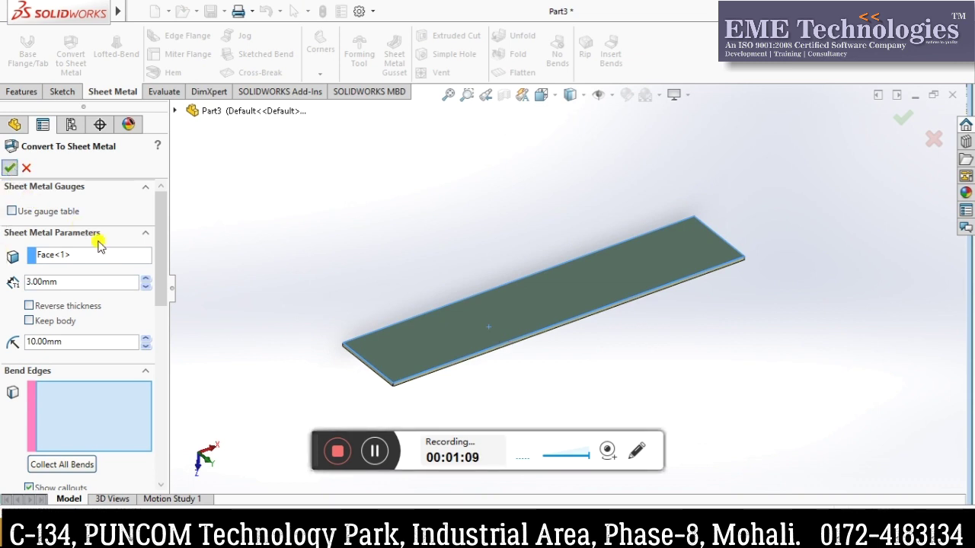
key(Return)
mouse_move(278, 228)
middle_down()
mouse_move(459, 317)
mouse_move(515, 265)
mouse_move(510, 243)
middle_up()
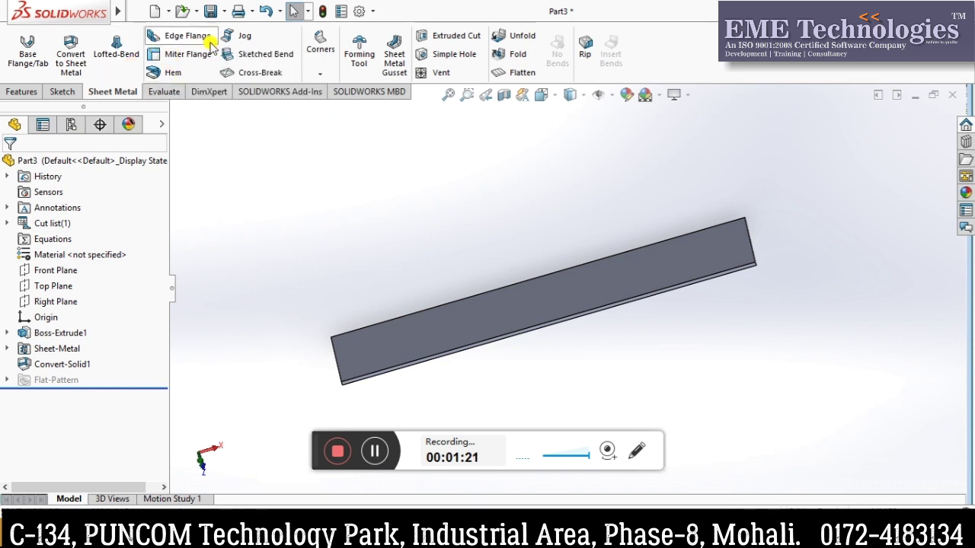
middle_drag(387, 209, 540, 352)
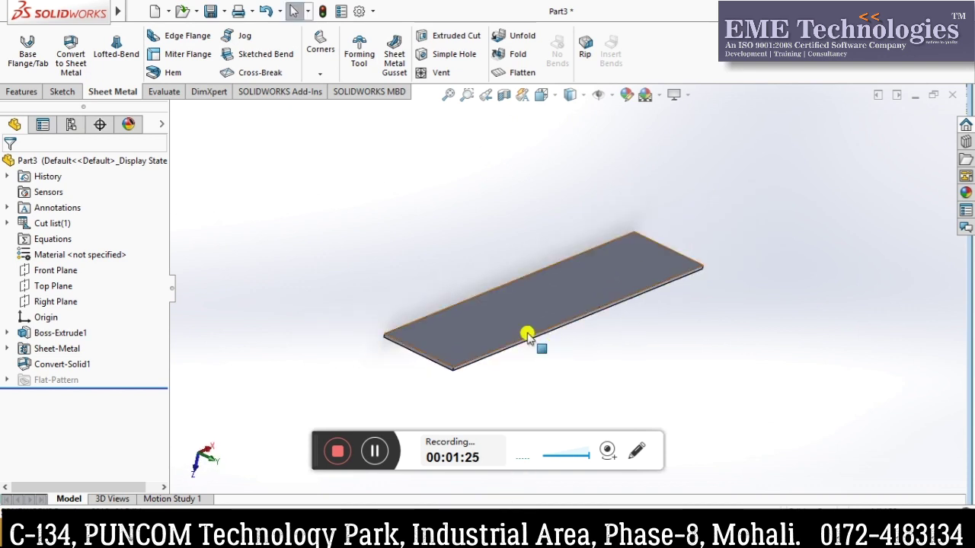
mouse_move(463, 265)
middle_down()
mouse_move(392, 254)
mouse_move(396, 280)
mouse_move(391, 148)
mouse_move(387, 218)
mouse_move(419, 195)
middle_up()
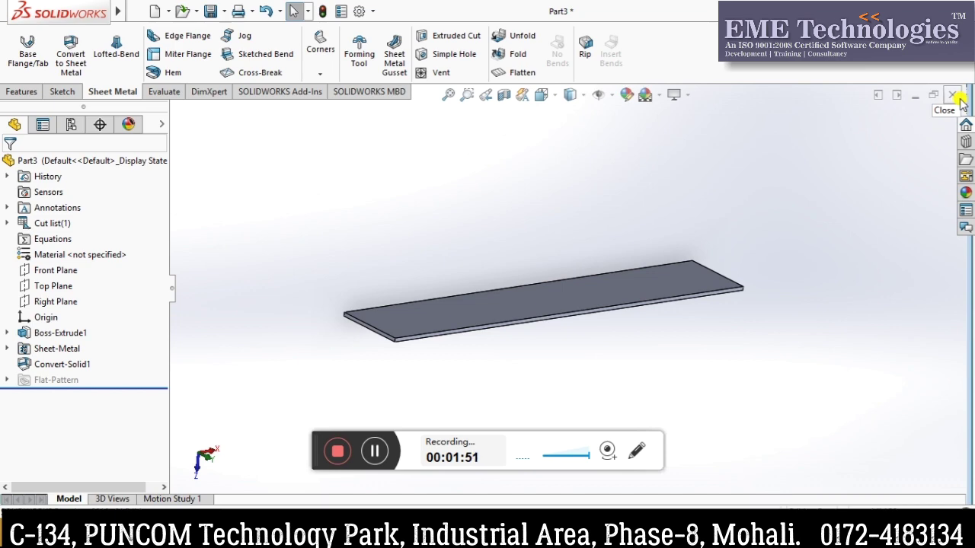
Close the current part without saving, create new part Part4, and select its Front Plane
click(952, 94)
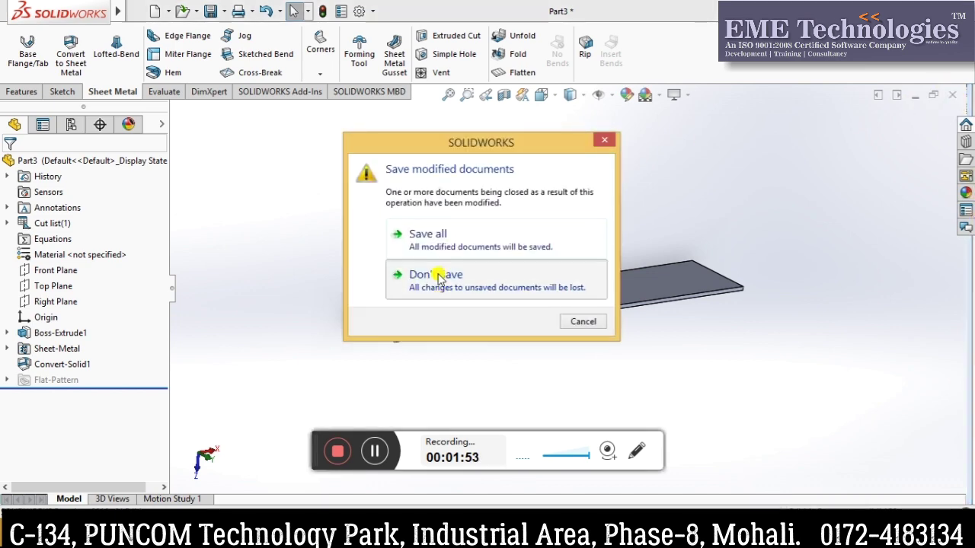
click(438, 276)
click(168, 12)
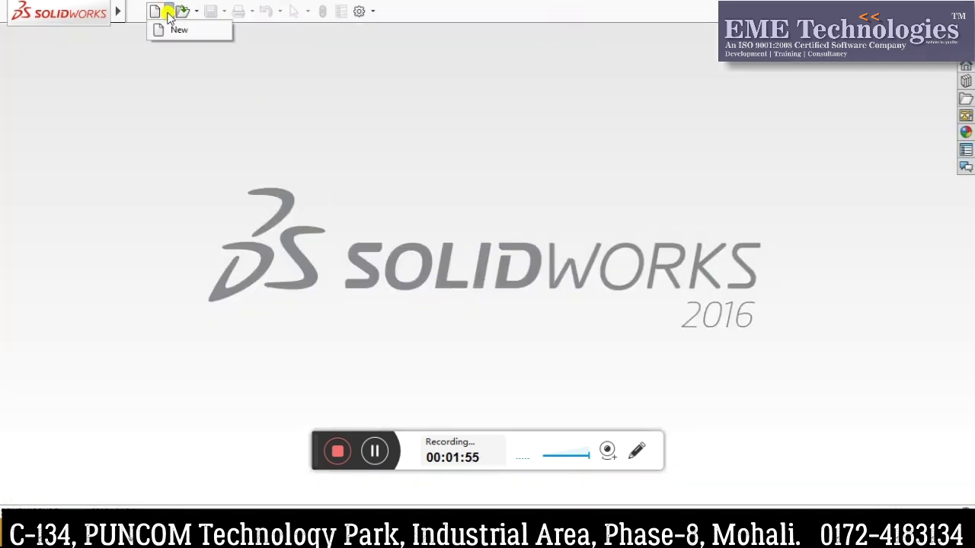
click(163, 32)
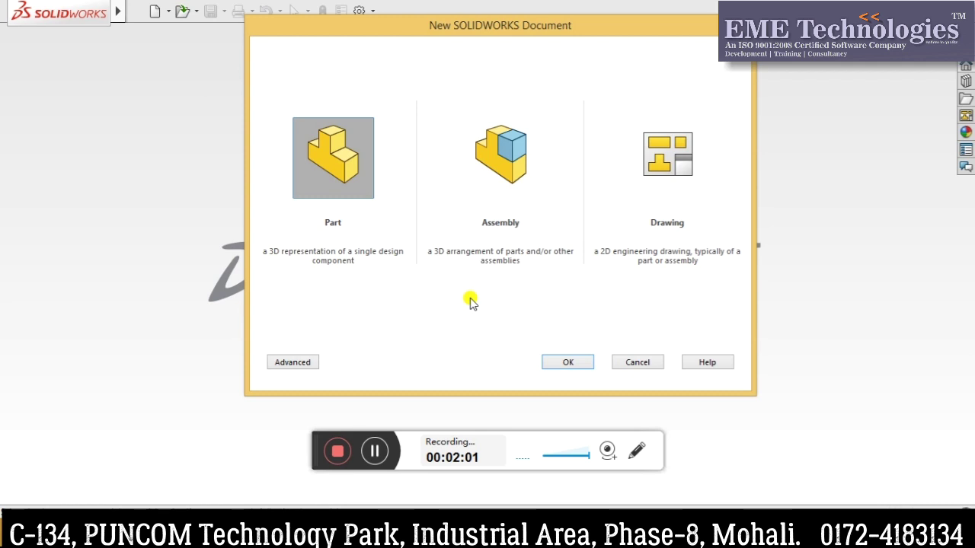
click(560, 360)
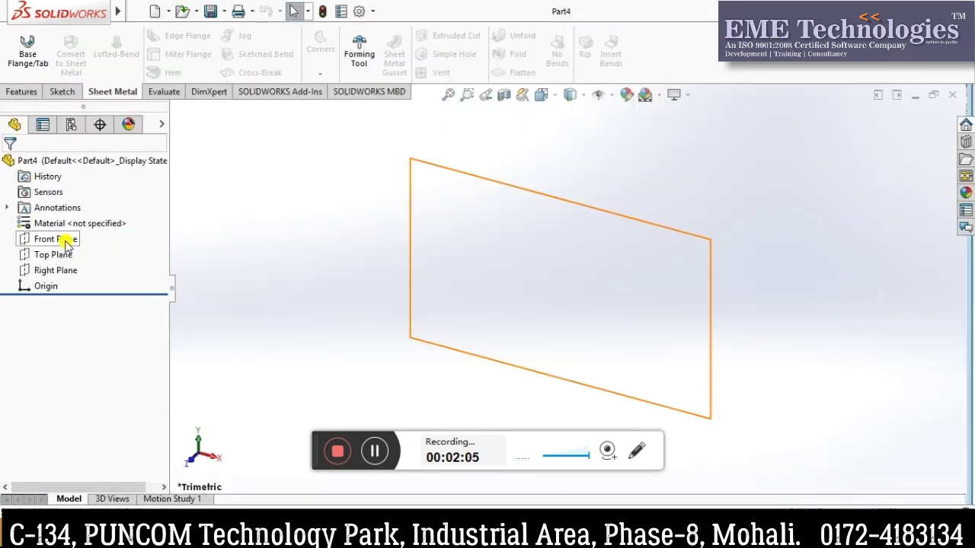
click(67, 242)
Sketch a circle at the origin on the Front Plane and dimension it Ø500
click(78, 218)
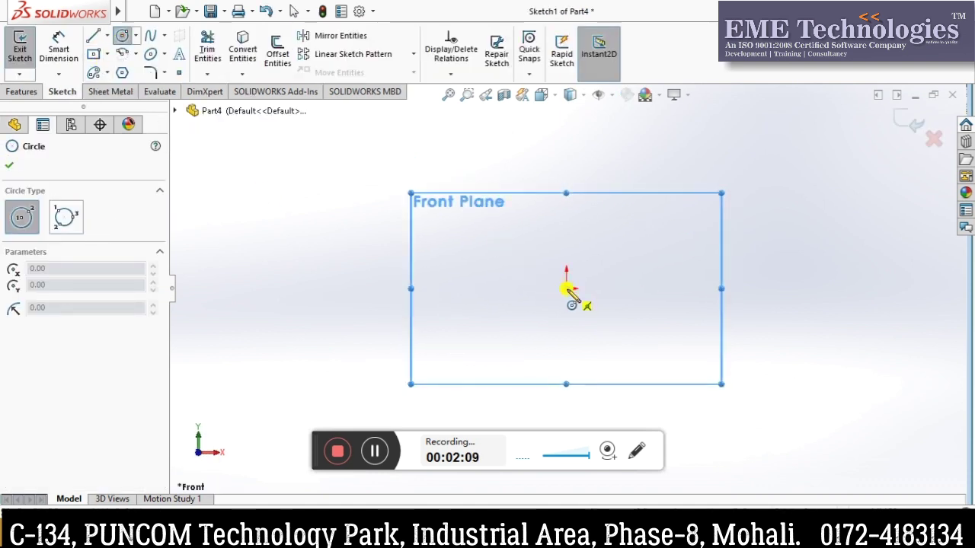
click(566, 289)
click(660, 352)
click(61, 48)
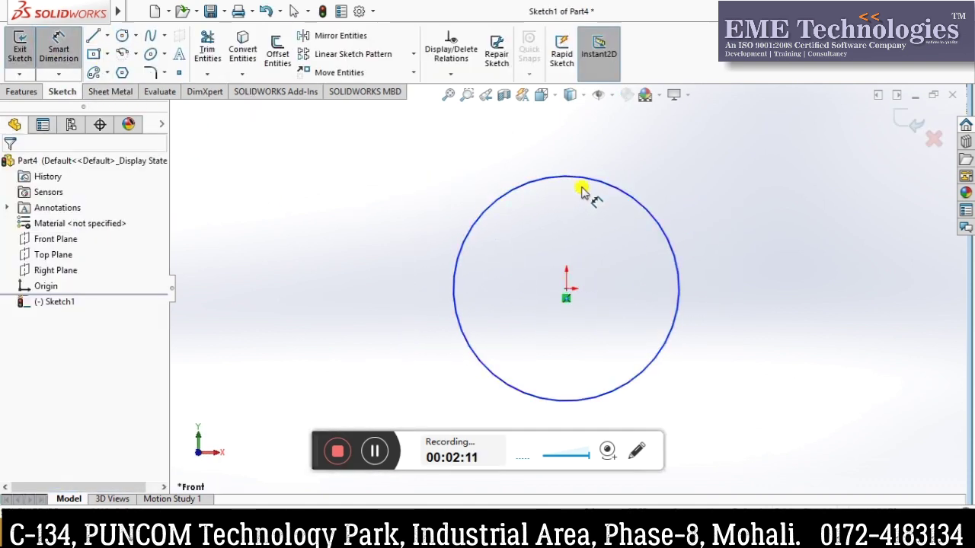
click(591, 183)
click(695, 172)
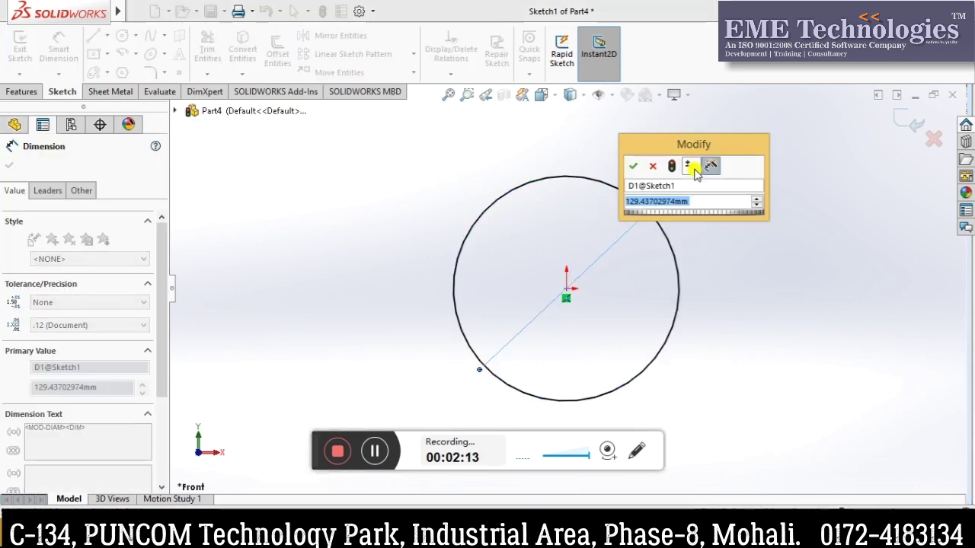
text(500)
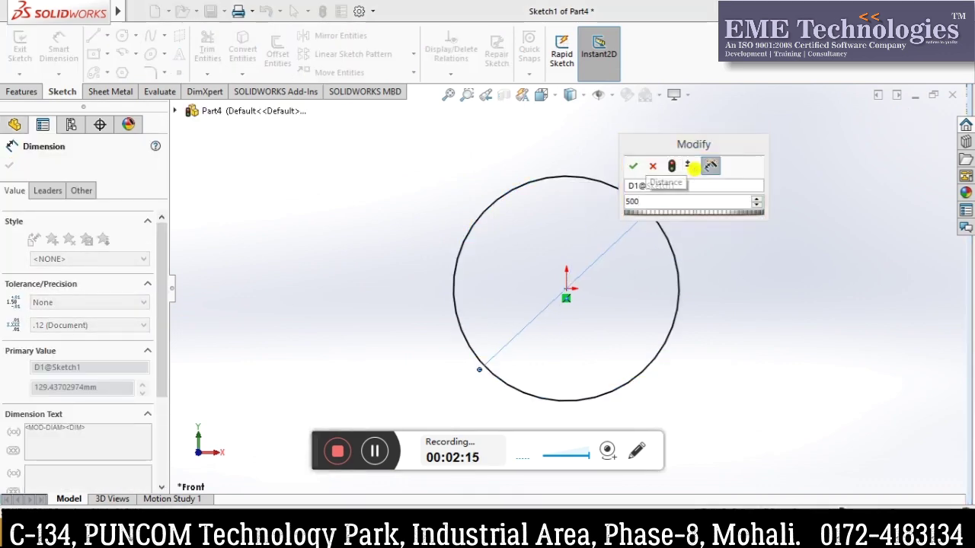
key(Return)
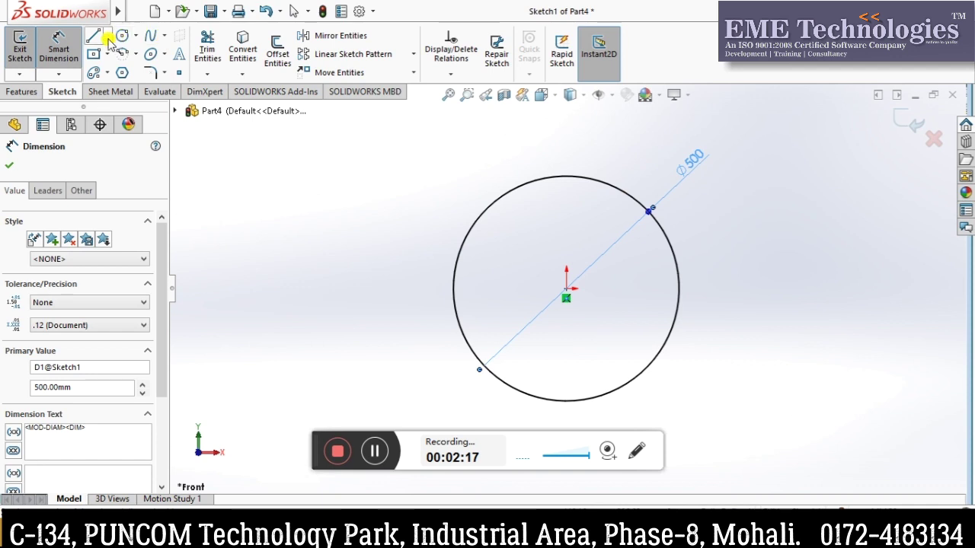
Draw a narrow triangle from the circle centre and dimension its base 101
click(565, 291)
click(514, 412)
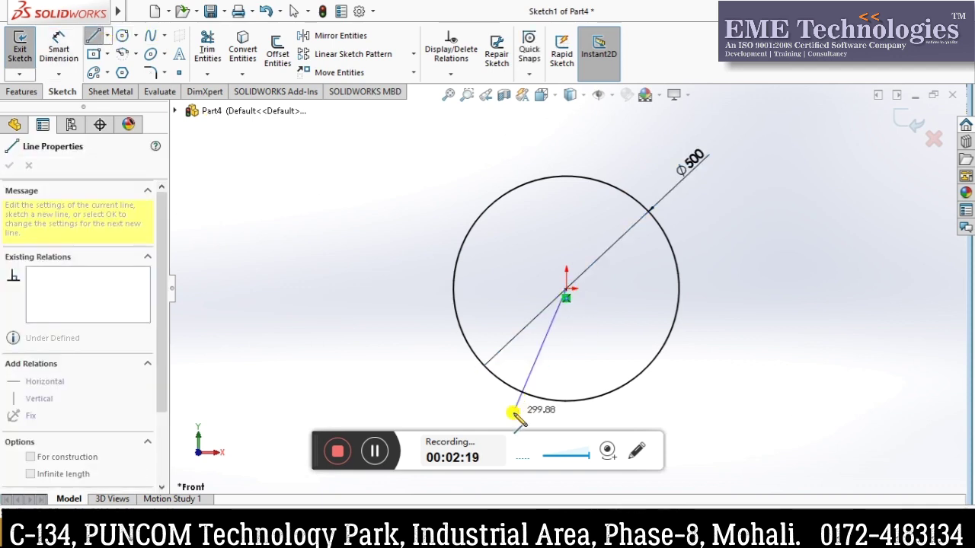
click(618, 417)
click(566, 291)
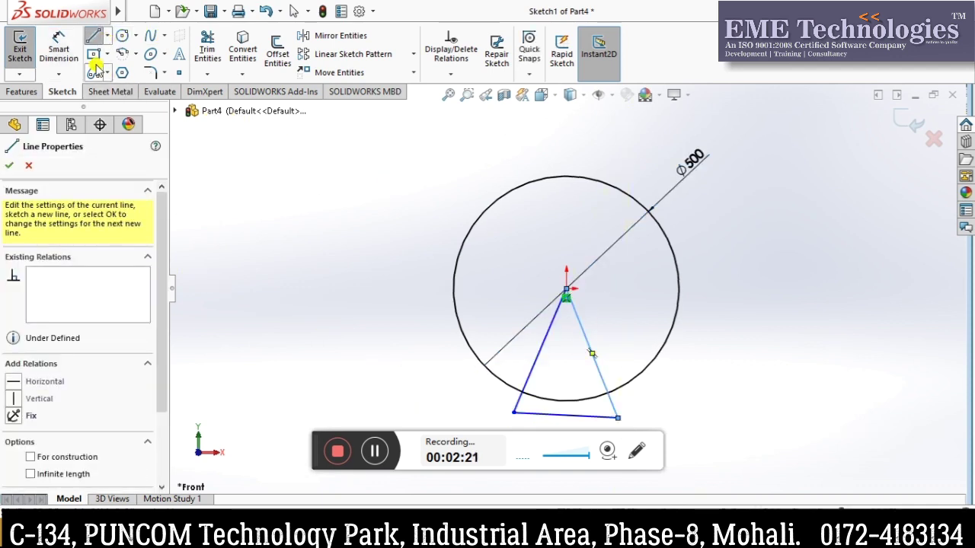
key(Escape)
click(568, 416)
scroll(570, 407, up, 3)
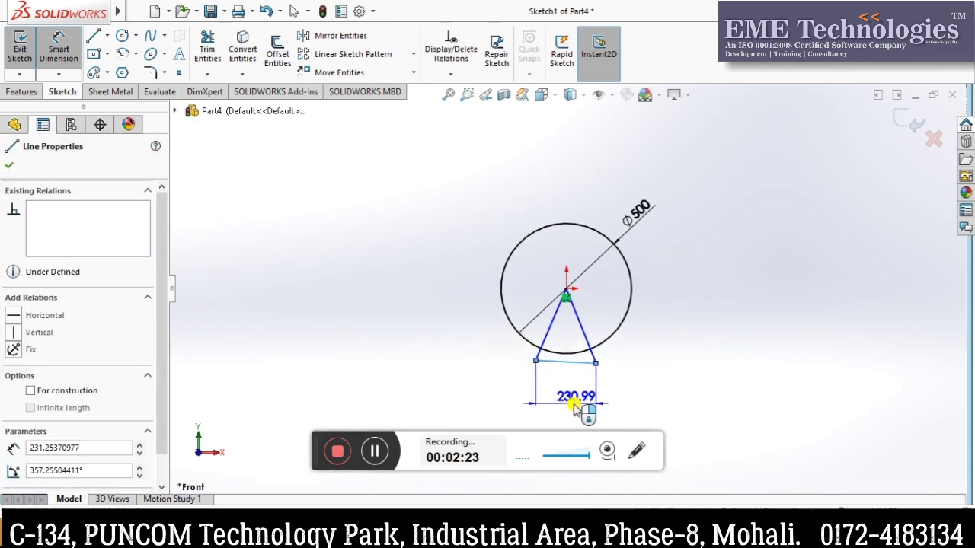
click(573, 404)
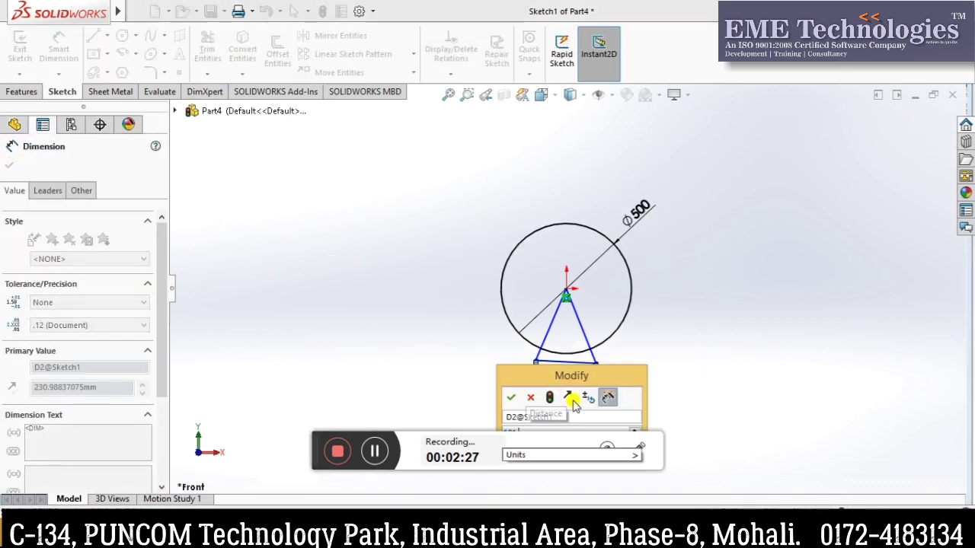
text(101)
key(Return)
key(Escape)
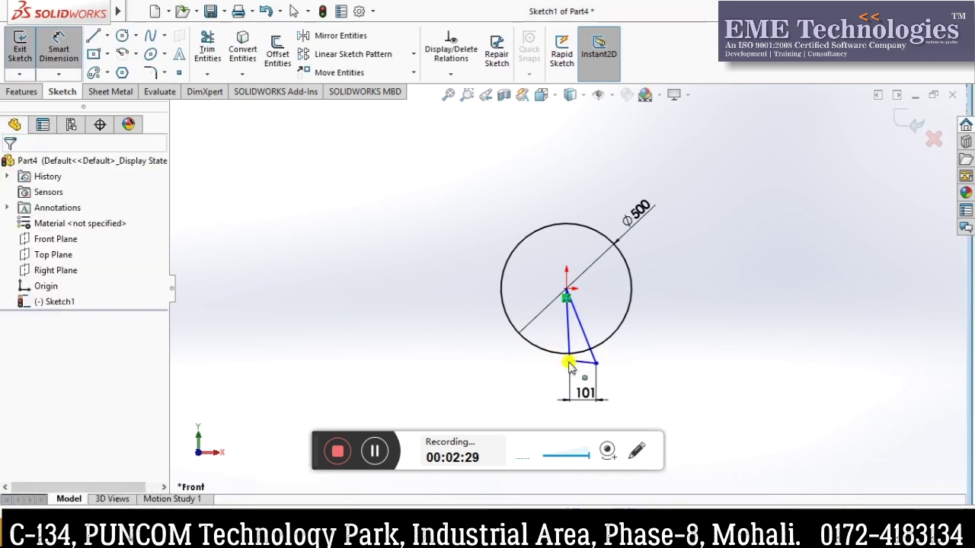
Make the triangle's base line horizontal and reshape the triangle
click(571, 363)
click(614, 312)
click(621, 358)
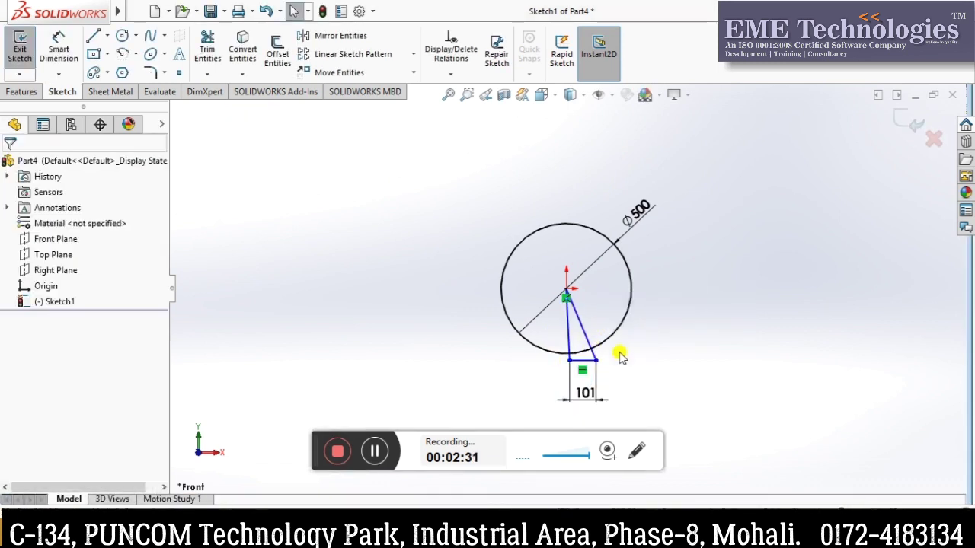
drag(570, 364, 554, 366)
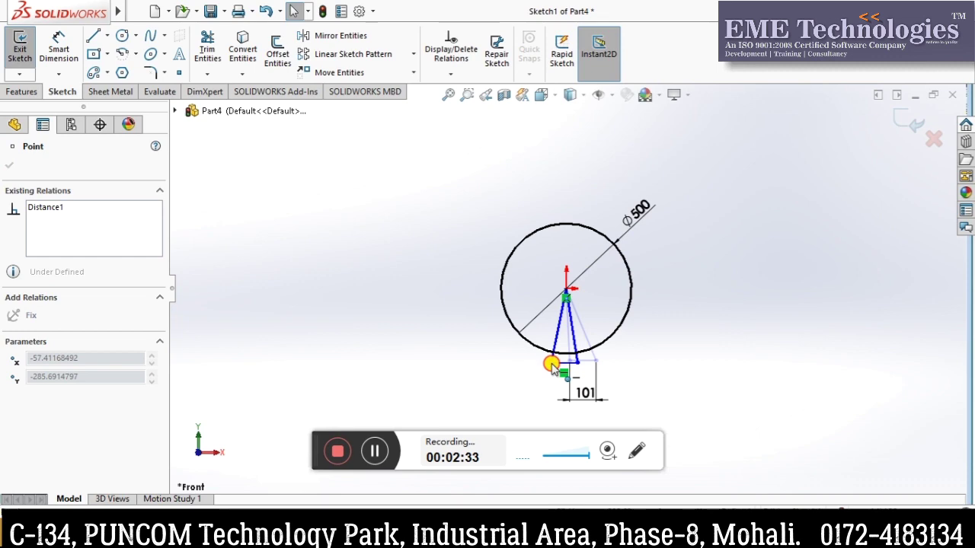
click(620, 371)
scroll(571, 361, down, 2)
scroll(497, 348, down, 2)
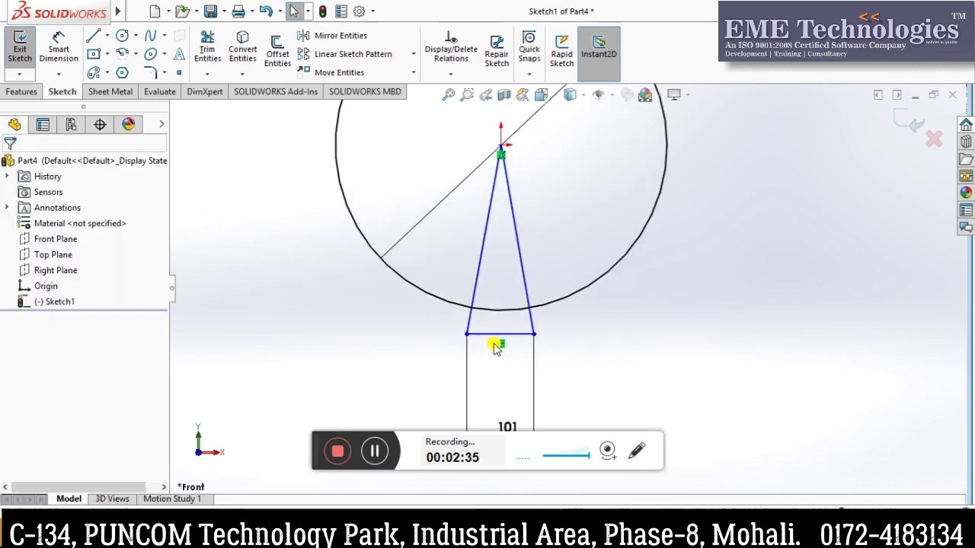
Align the base line's midpoint vertically with the triangle's top point
right_click(495, 338)
click(488, 338)
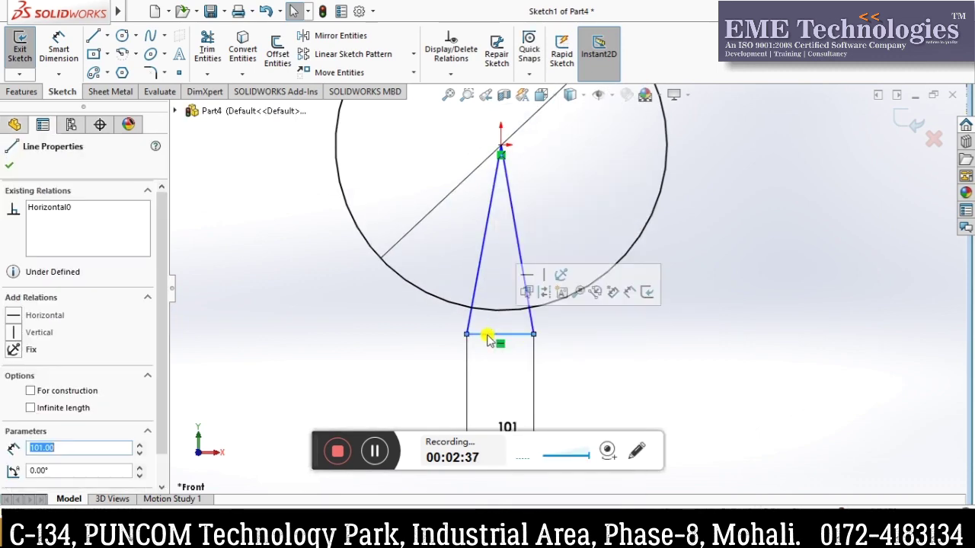
right_click(491, 338)
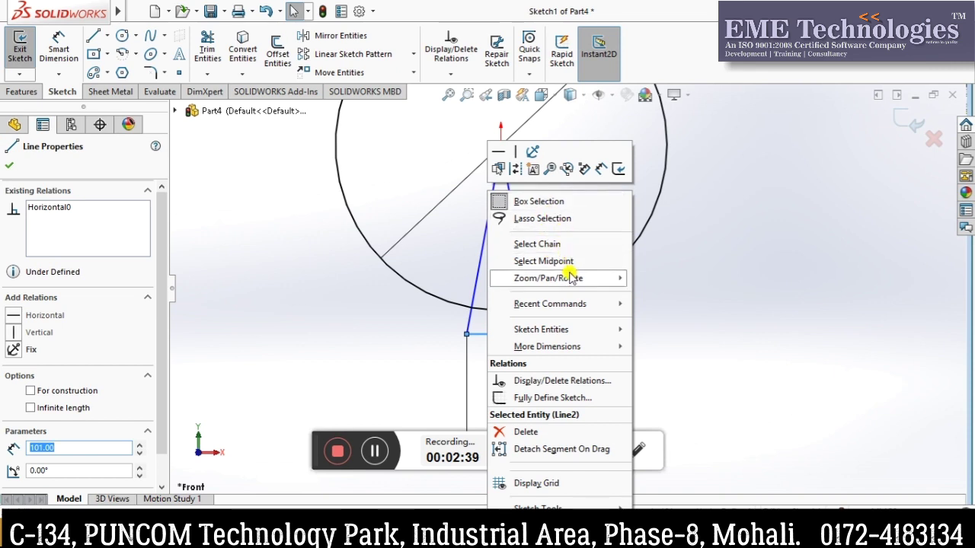
click(663, 300)
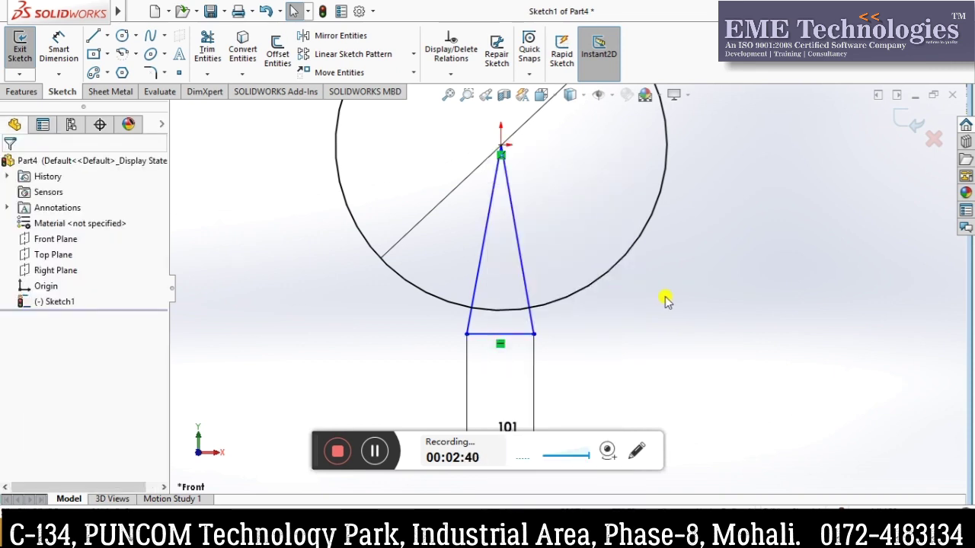
click(497, 341)
right_click(497, 339)
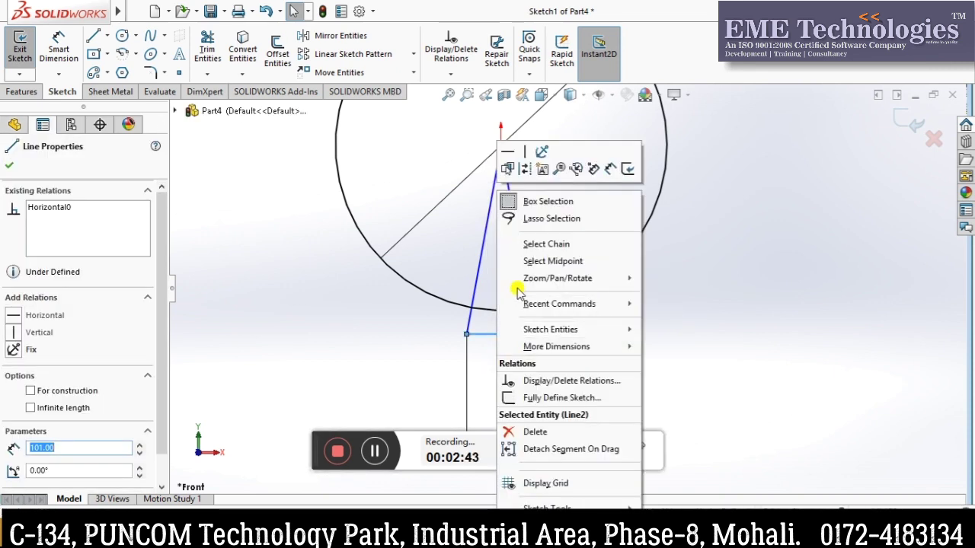
click(531, 264)
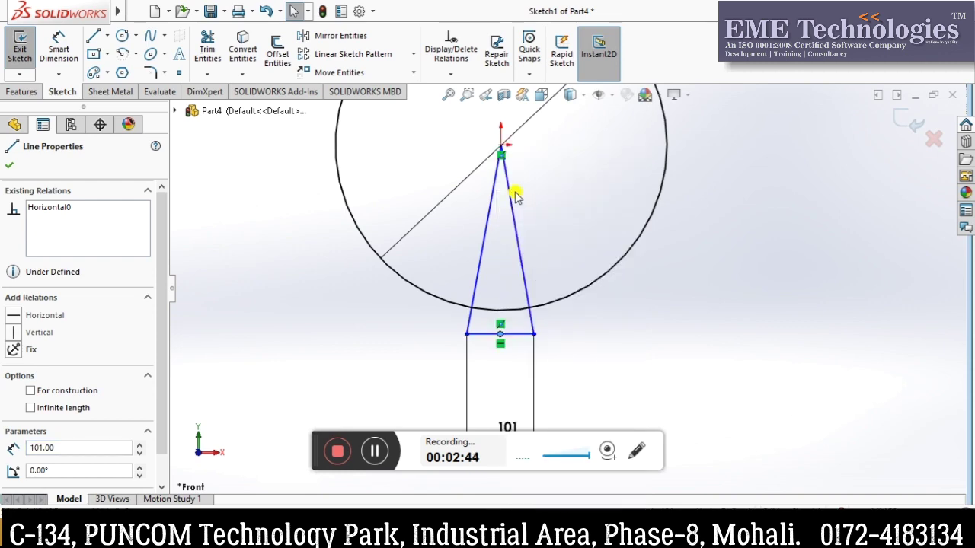
ctrl+click(503, 150)
click(38, 412)
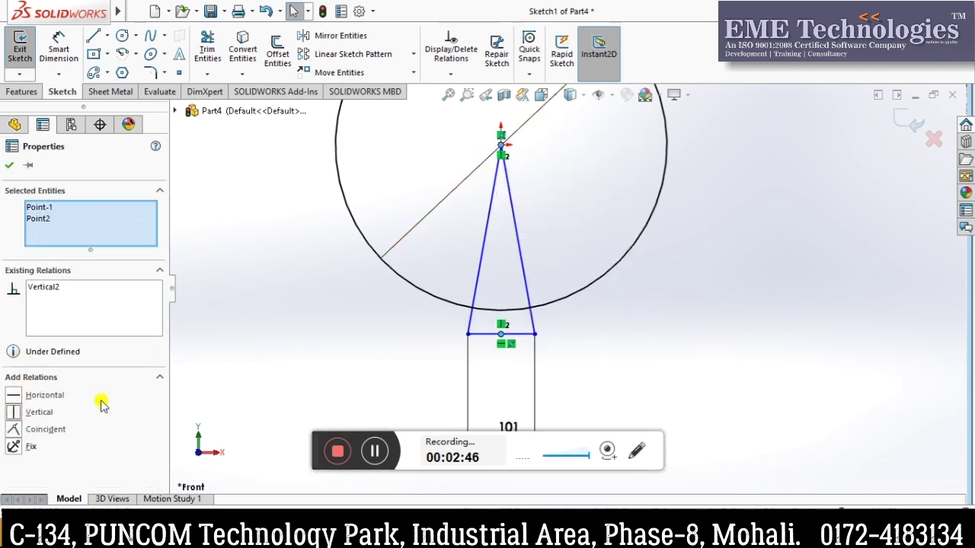
click(581, 300)
click(207, 50)
Power-trim the triangle lines and the bottom arc, leaving the Ø500 circle with a small gap
mouse_move(495, 304)
mouse_down()
mouse_move(468, 319)
mouse_move(550, 318)
mouse_move(505, 328)
mouse_move(467, 307)
mouse_move(479, 257)
mouse_move(508, 326)
mouse_up()
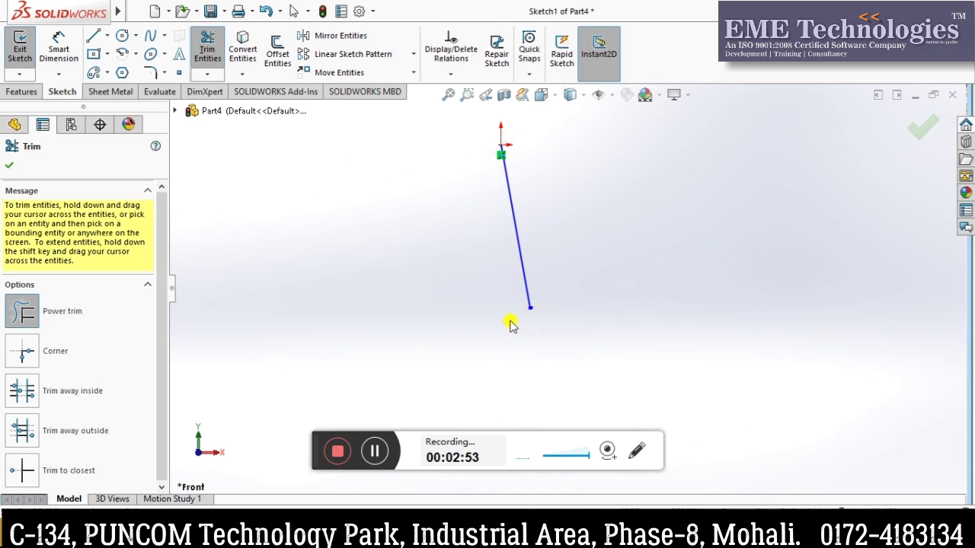
key(ctrl+z)
click(205, 47)
mouse_move(500, 348)
mouse_down()
mouse_move(452, 326)
mouse_move(524, 324)
mouse_move(483, 266)
mouse_move(522, 244)
mouse_move(510, 303)
mouse_up()
key(Escape)
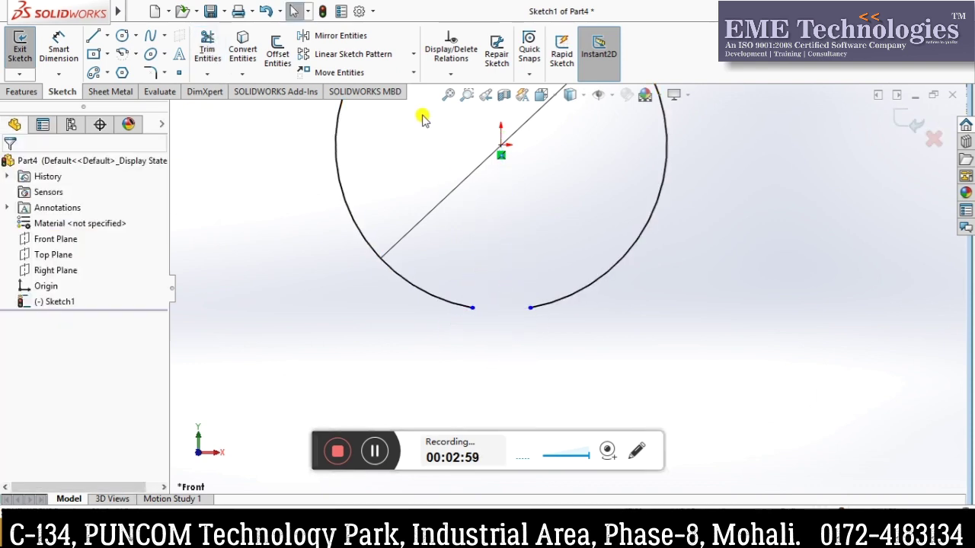
scroll(475, 137, up, 1)
scroll(548, 304, up, 3)
scroll(539, 309, up, 1)
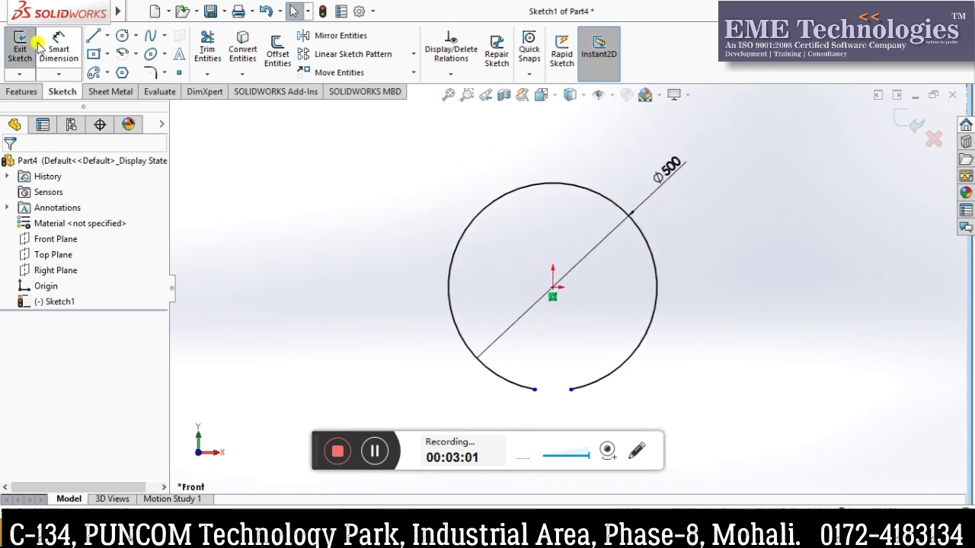
click(31, 91)
Exit the sketch and begin a plane on the Top Plane, then cancel it
click(897, 115)
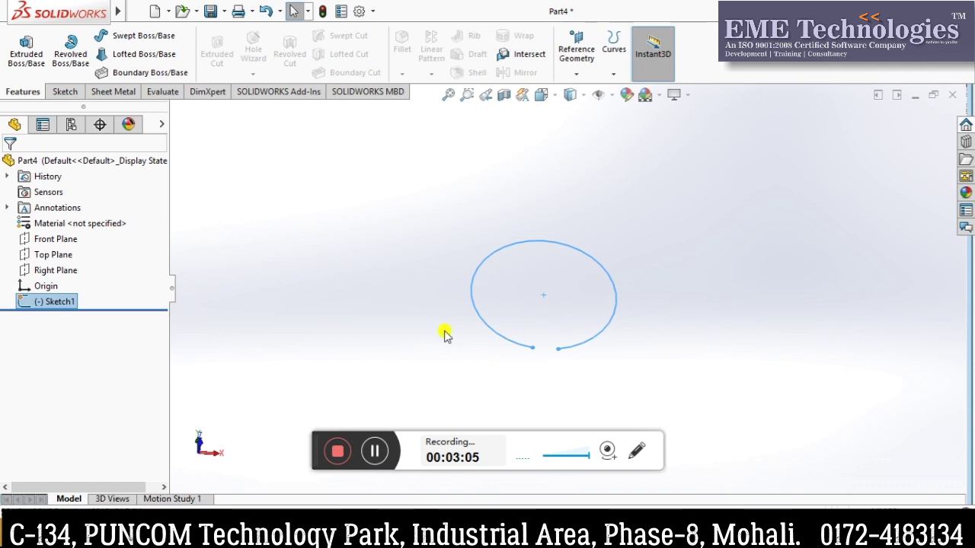
click(63, 254)
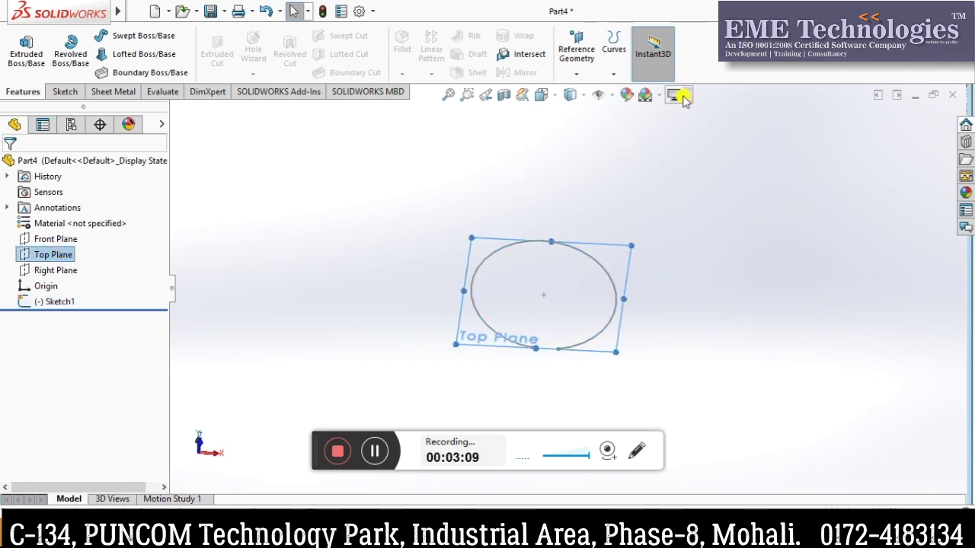
click(578, 75)
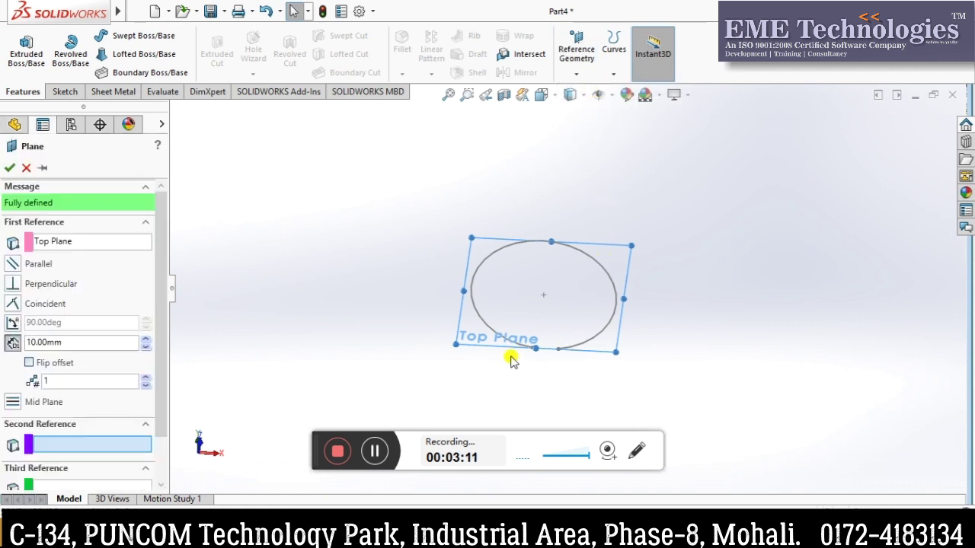
mouse_move(440, 290)
middle_down()
mouse_move(366, 291)
mouse_move(418, 245)
mouse_move(427, 348)
mouse_move(549, 365)
mouse_move(494, 386)
middle_up()
click(23, 164)
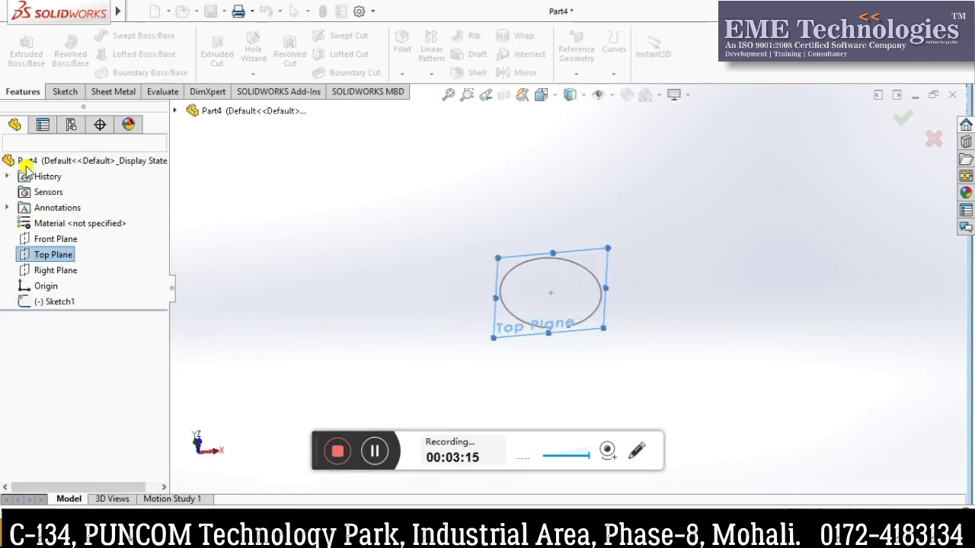
Create Plane1 offset 500 mm from the Front Plane
click(69, 241)
middle_drag(503, 229, 503, 139)
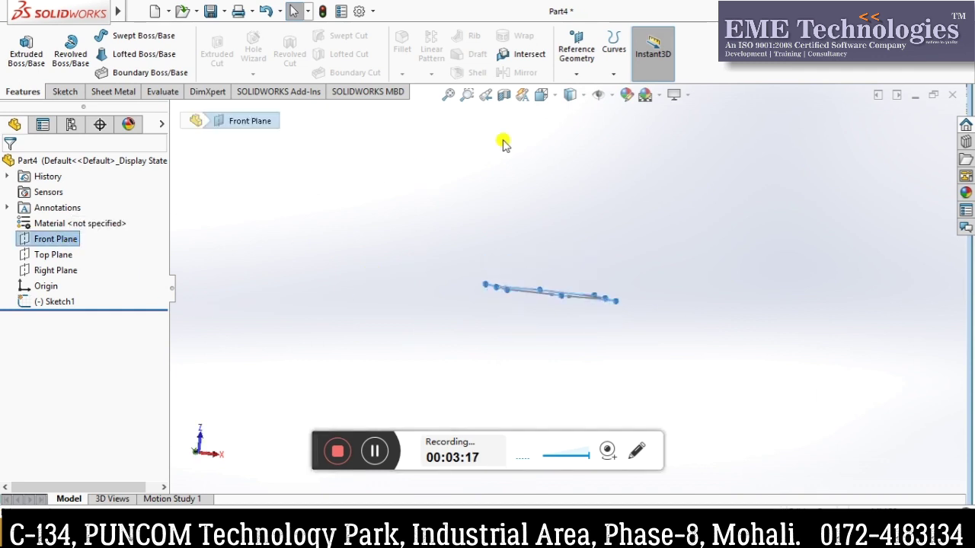
click(577, 68)
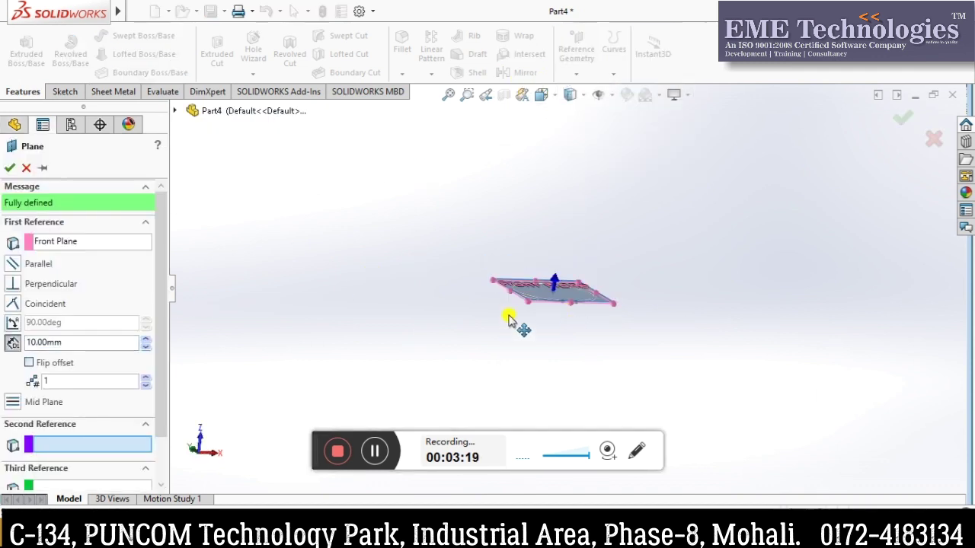
click(53, 342)
text(110)
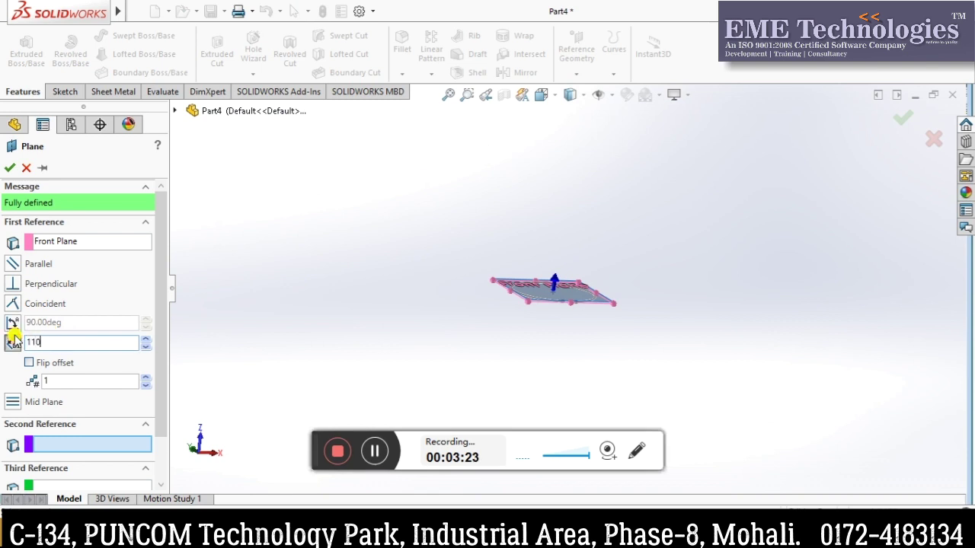
key(Return)
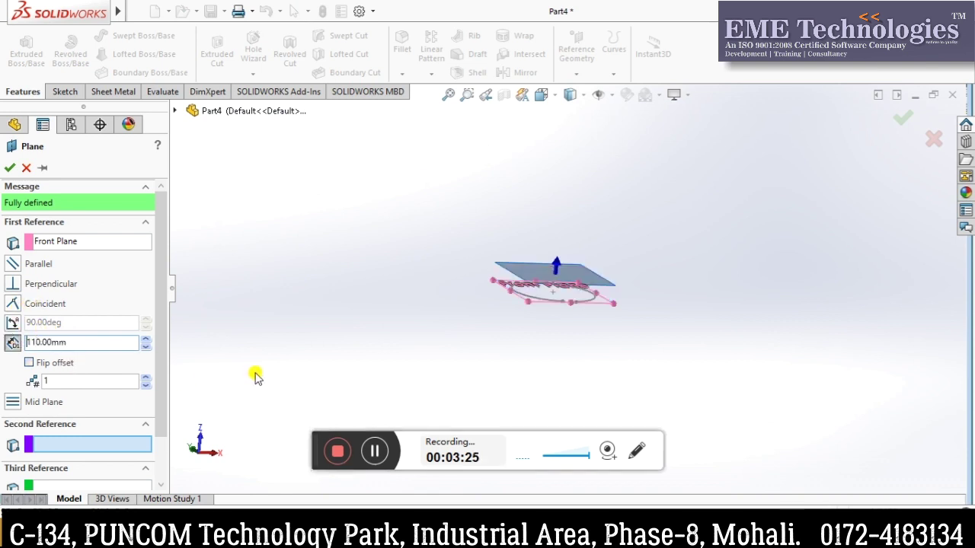
drag(86, 342, 6, 341)
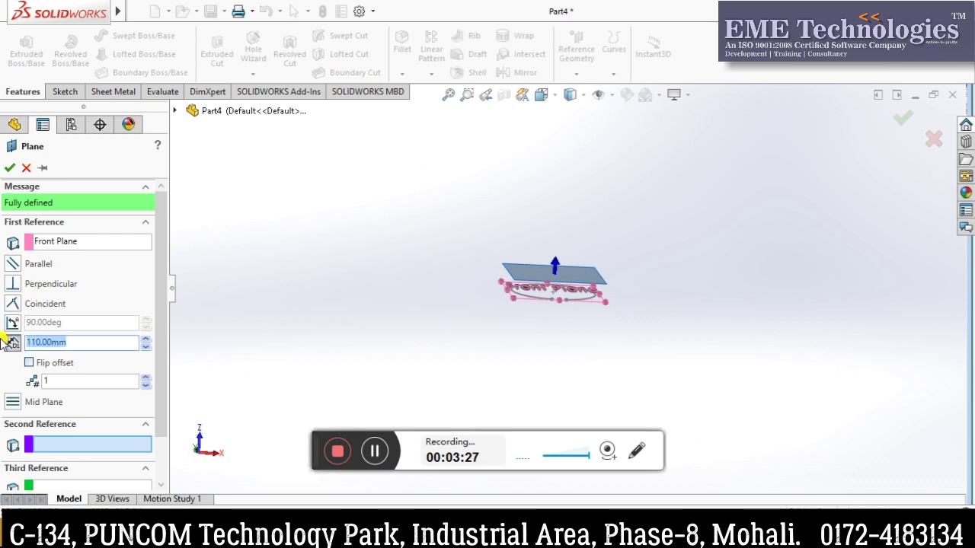
text(500)
key(Return)
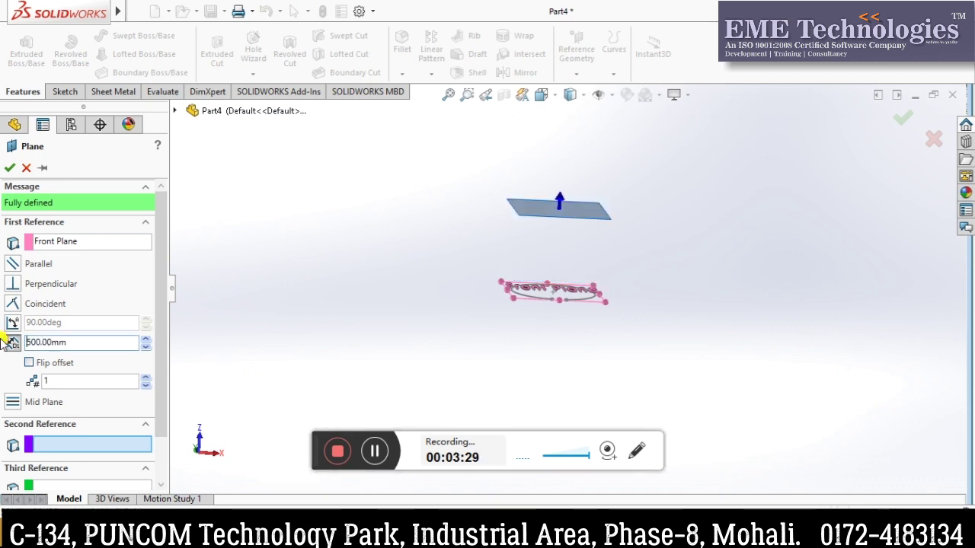
click(9, 168)
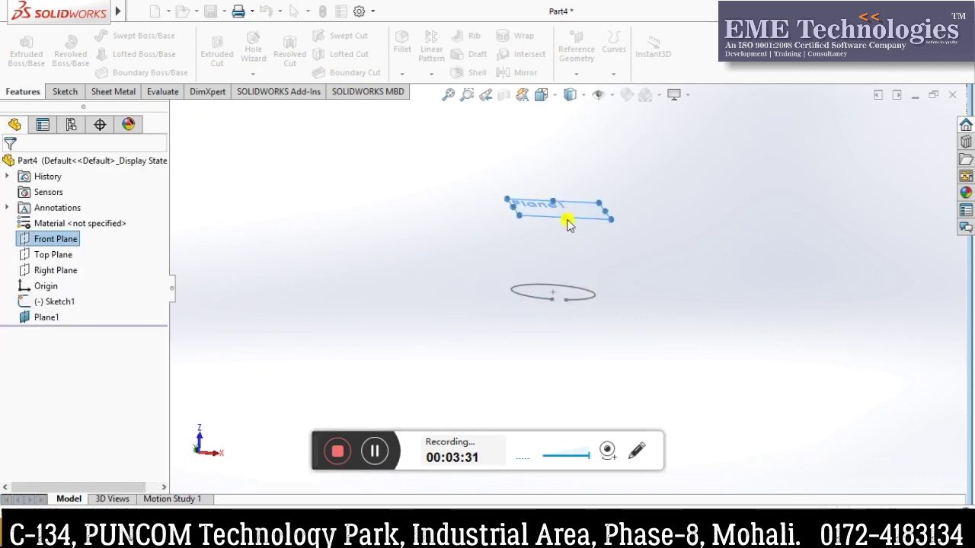
Start a sketch on Plane1 and draw a smaller circle centred at the origin
click(617, 173)
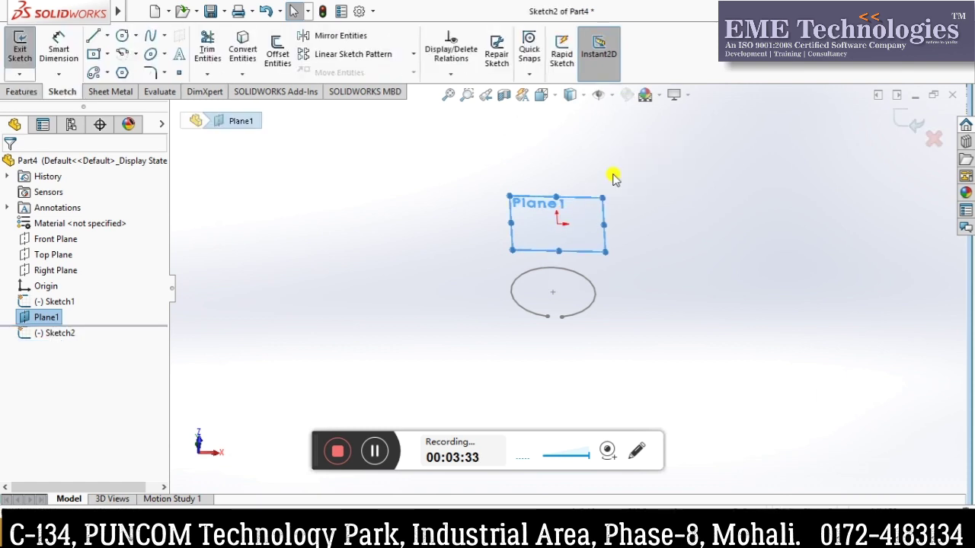
click(121, 36)
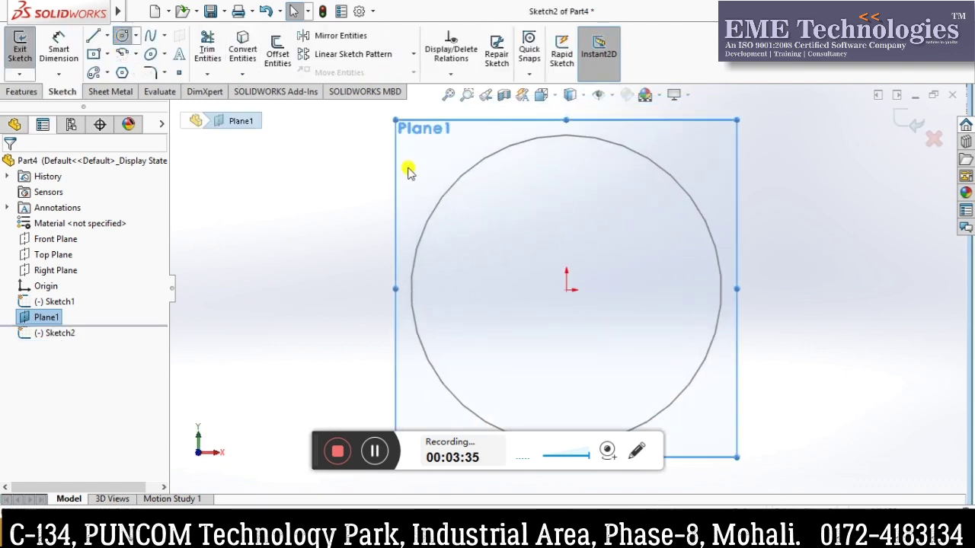
click(566, 289)
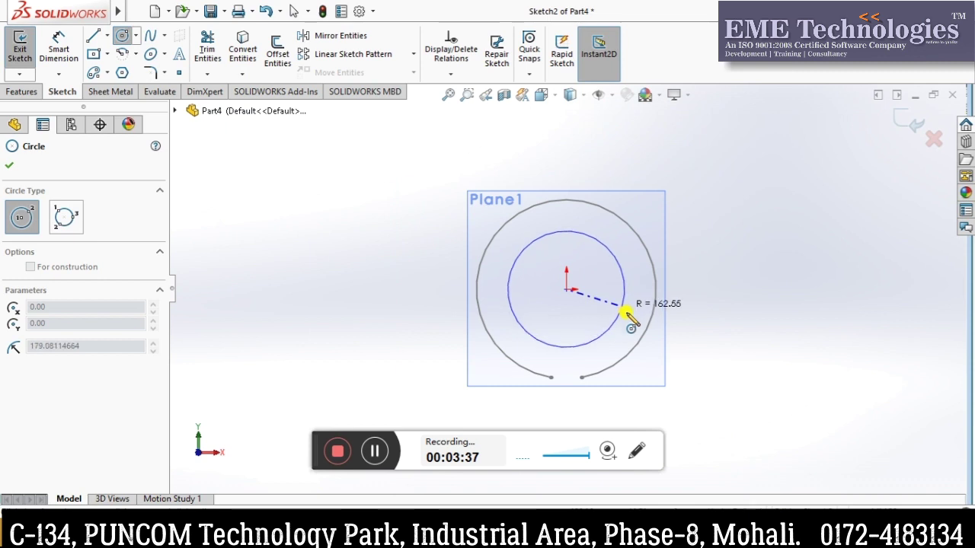
click(626, 319)
key(Escape)
Draw lines from the inner circle's bottom down to the lower arc's endpoints
click(92, 36)
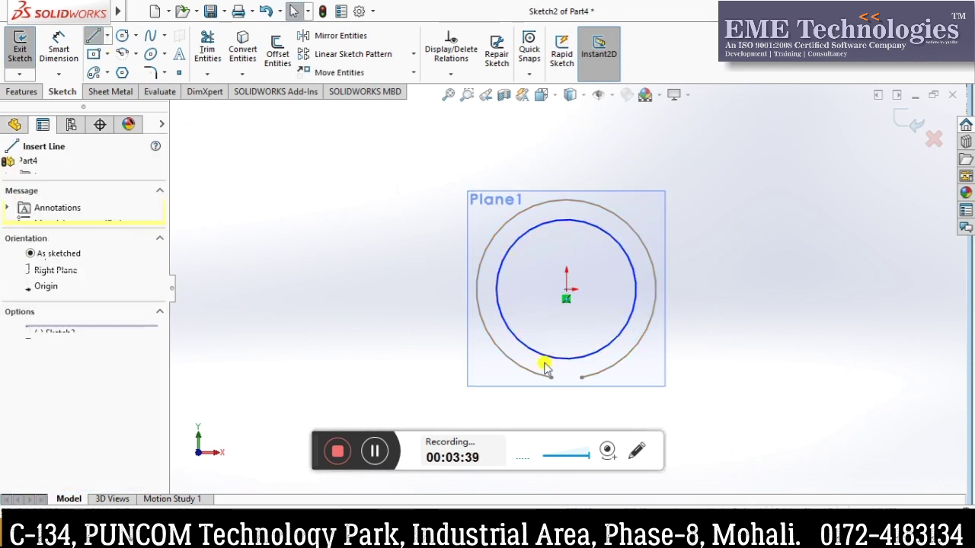
click(551, 377)
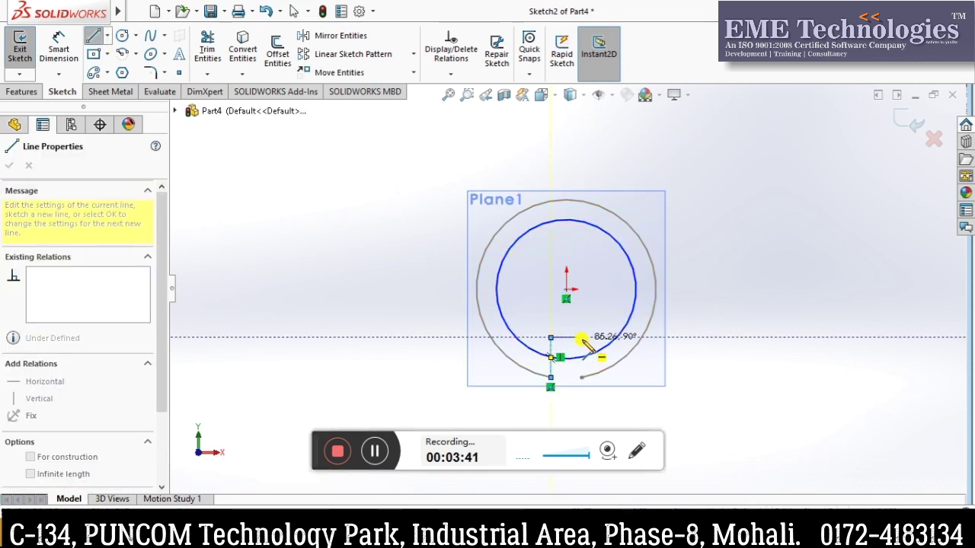
click(580, 337)
click(581, 377)
key(Escape)
click(581, 358)
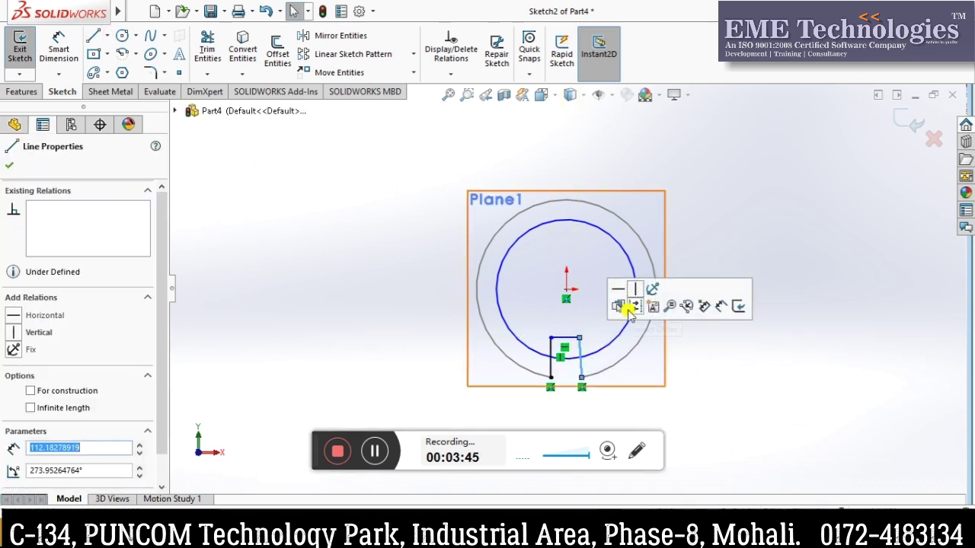
Trim away the extra line and inner arc section to open a bottom gap
click(714, 261)
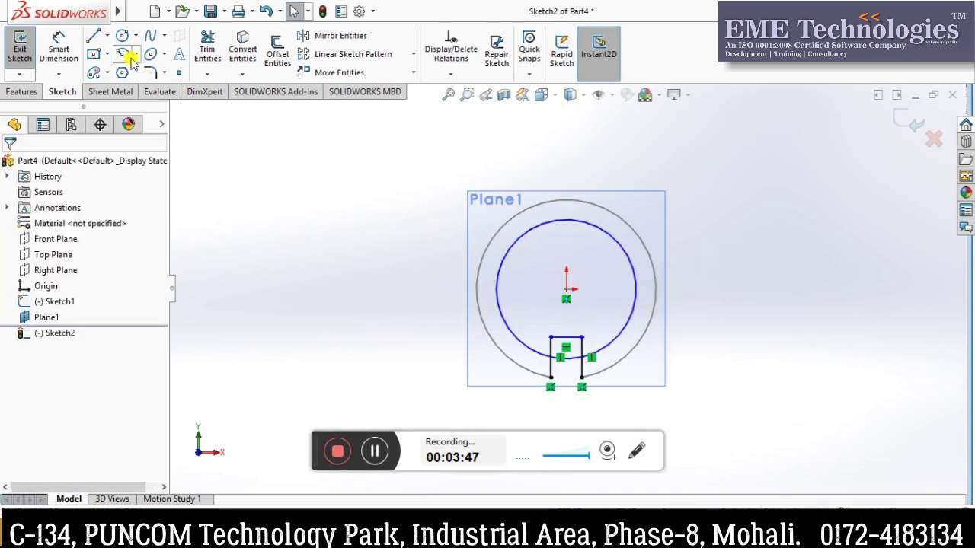
click(207, 47)
scroll(570, 302, down, 5)
scroll(583, 370, up, 2)
mouse_move(526, 380)
mouse_down()
mouse_move(481, 316)
mouse_move(524, 274)
mouse_move(556, 307)
mouse_move(464, 350)
mouse_move(575, 349)
mouse_move(528, 330)
mouse_up()
key(Escape)
scroll(525, 292, up, 2)
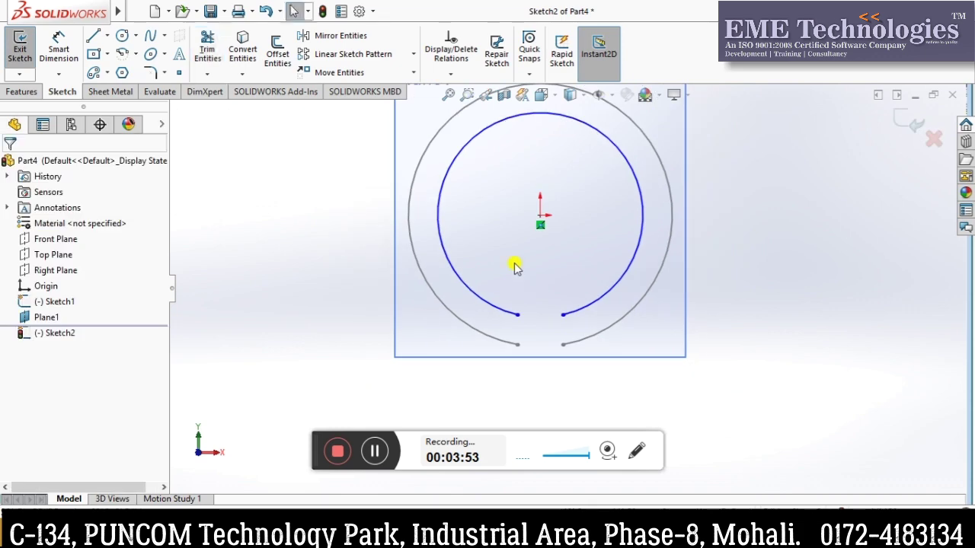
click(447, 95)
click(59, 49)
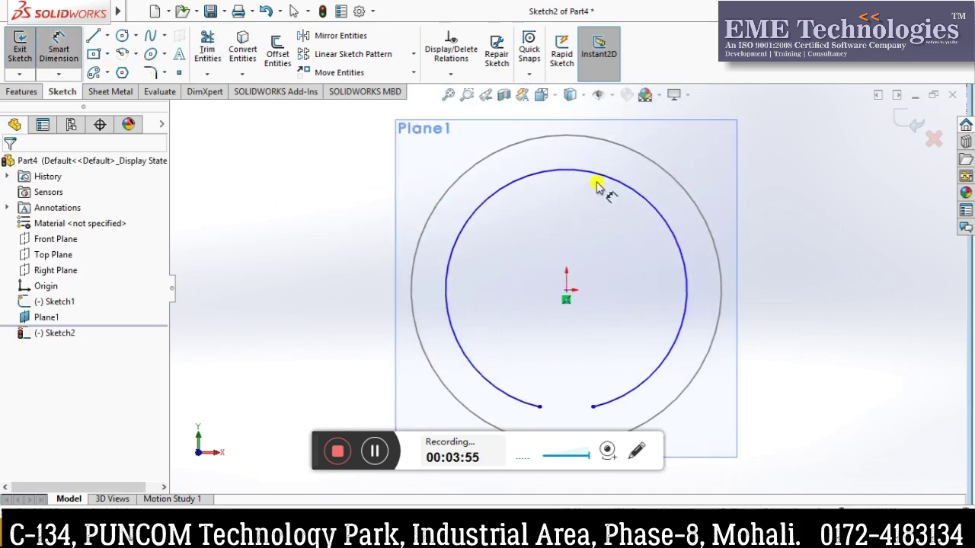
Dimension the inner open arc's radius to 165 mm
click(669, 220)
click(853, 241)
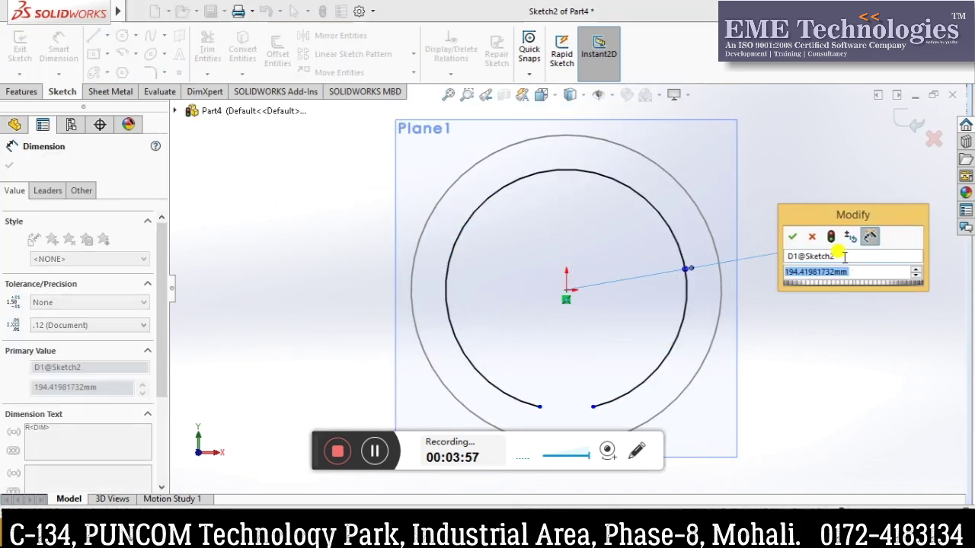
text(1)
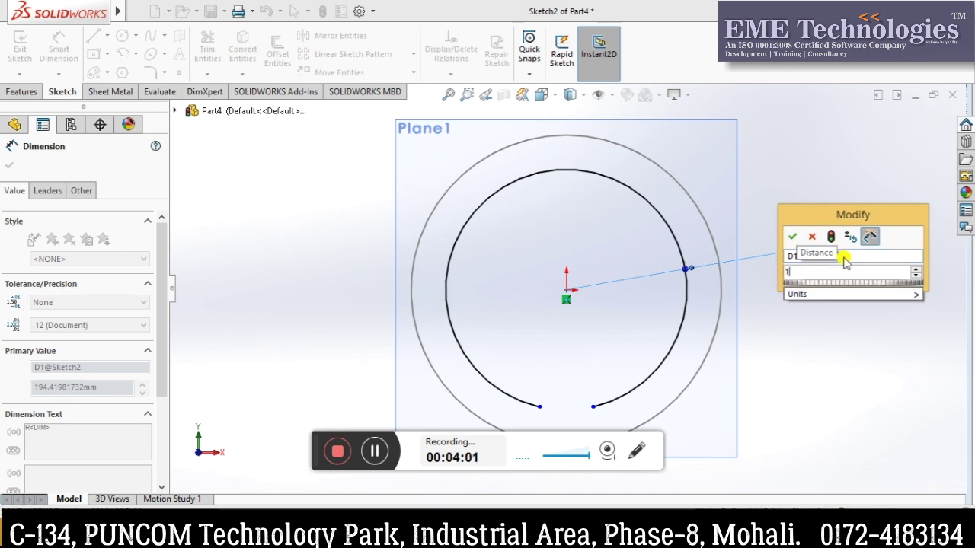
text(65)
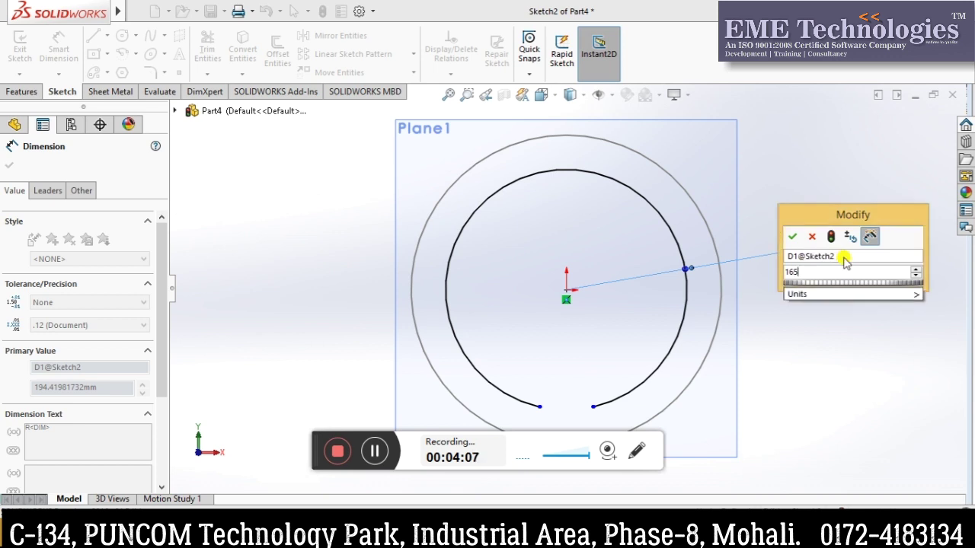
key(Return)
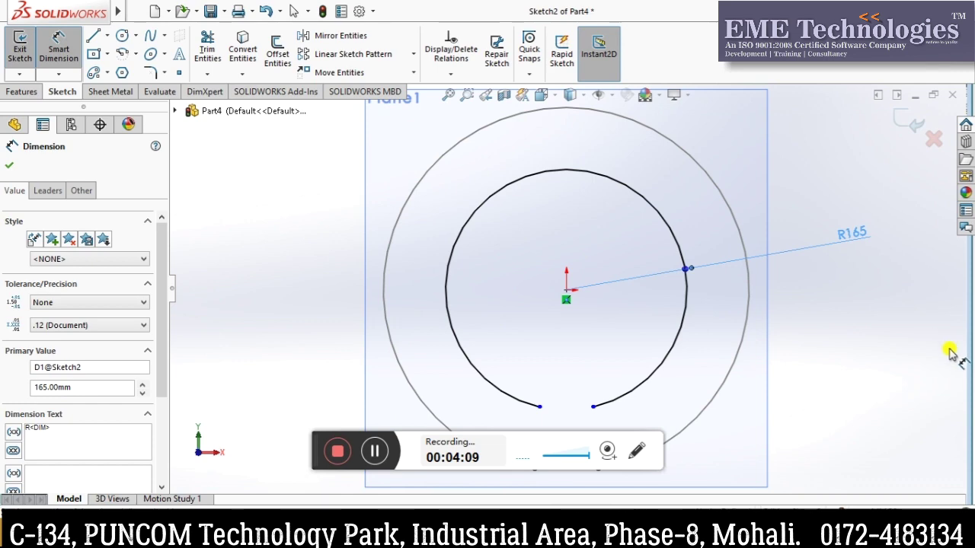
key(Escape)
scroll(653, 348, up, 2)
scroll(653, 348, down, 1)
Add Vertical relations between each inner-arc endpoint and the lower arc's matching gap endpoint
click(527, 356)
ctrl+click(523, 399)
click(13, 412)
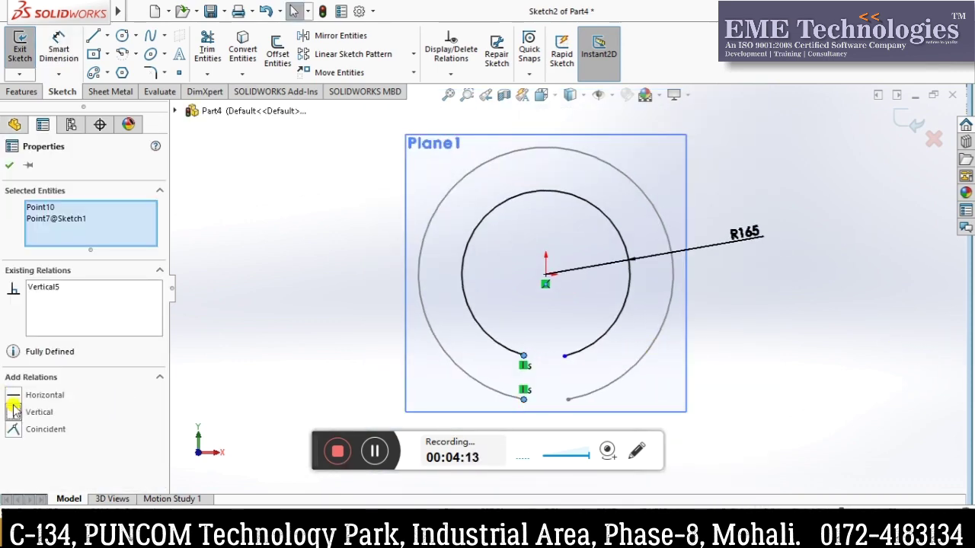
click(222, 371)
click(564, 356)
ctrl+click(567, 399)
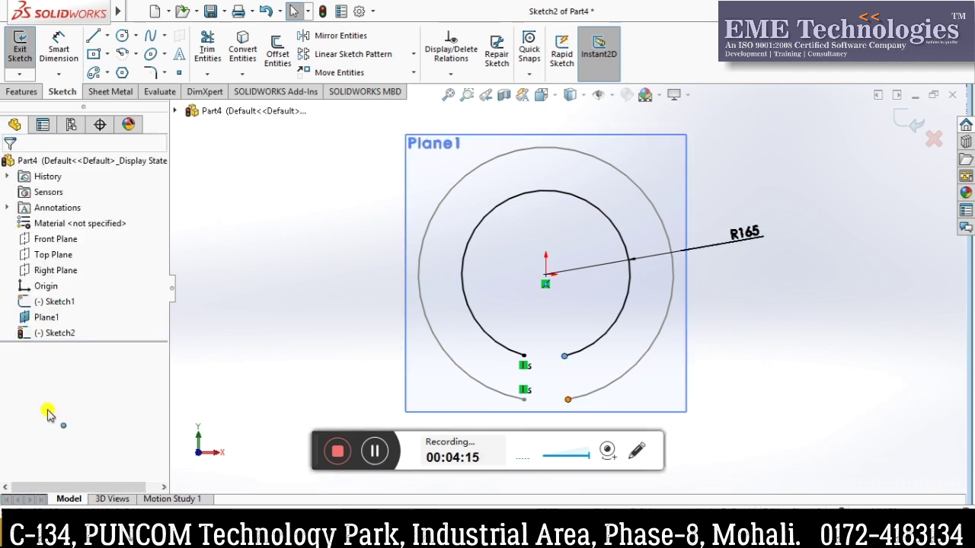
click(13, 412)
click(202, 322)
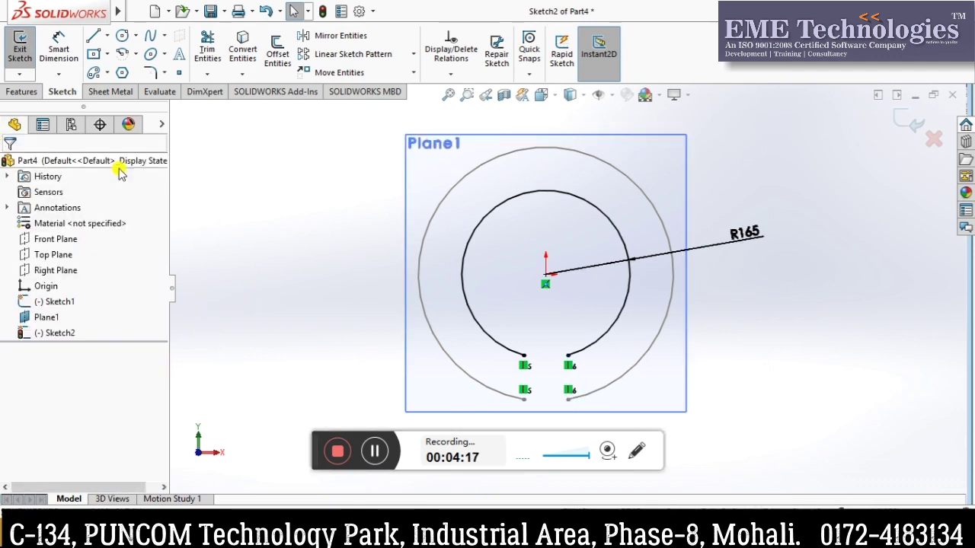
scroll(463, 191, down, 1)
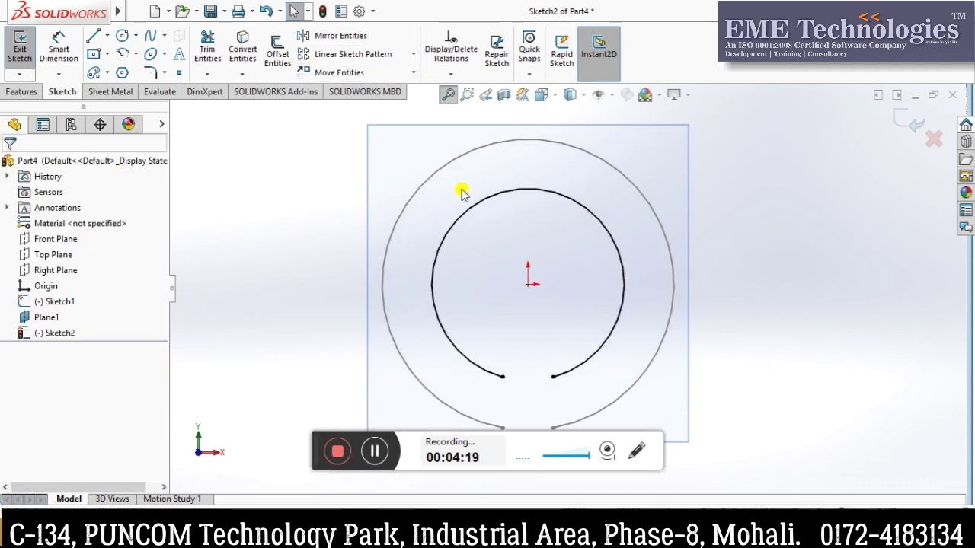
scroll(775, 358, down, 1)
key(z)
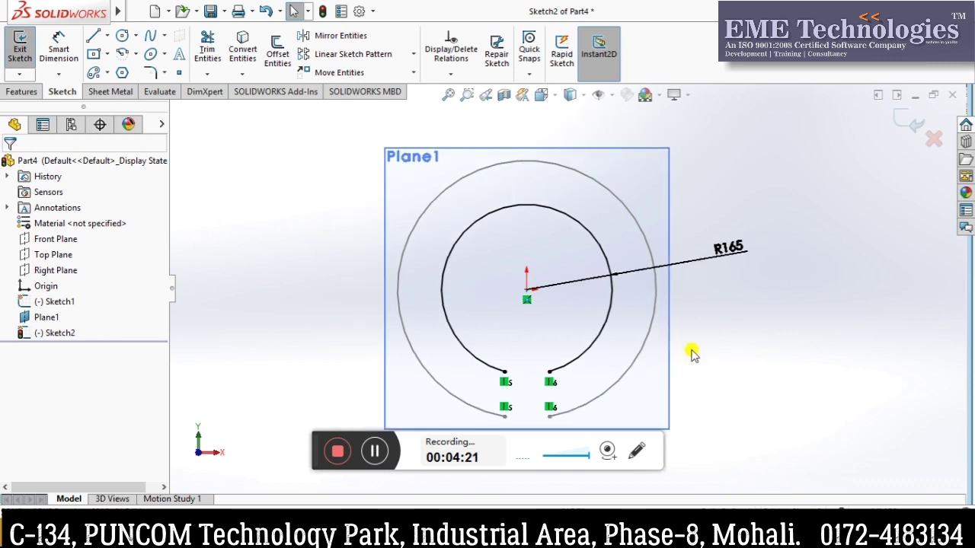
key(ctrl+shift+z)
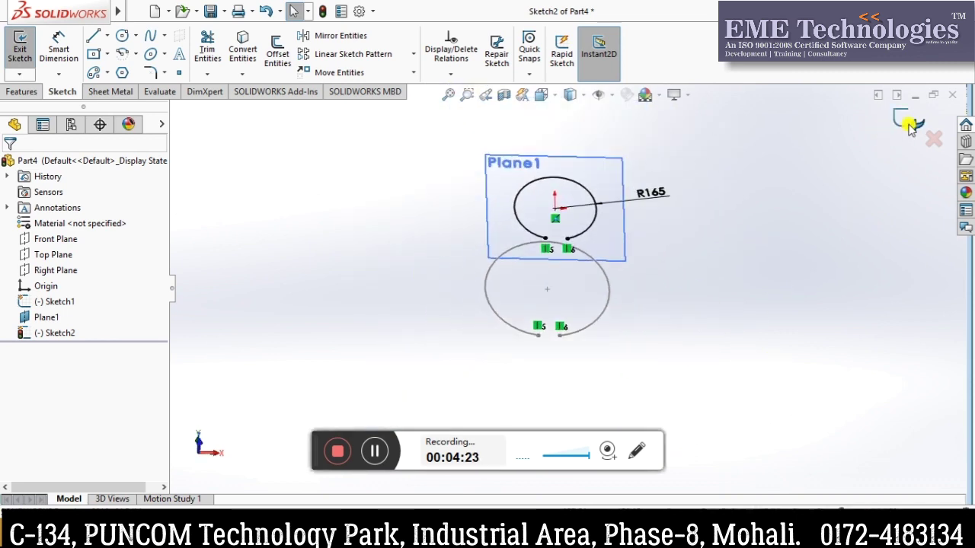
Exit the sketch and create a Lofted Bend using Sketch1 and Sketch2 as profiles
key(ctrl+b)
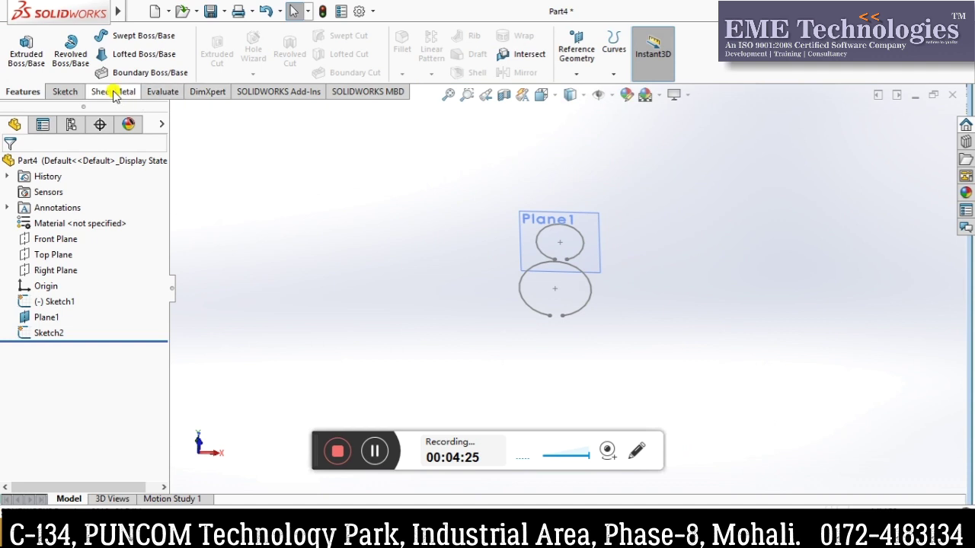
click(109, 91)
click(118, 55)
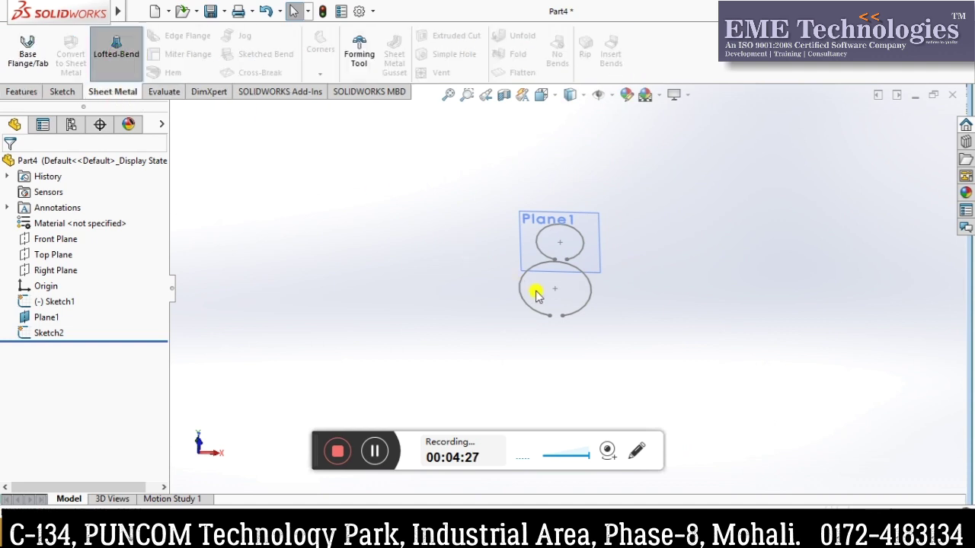
click(584, 323)
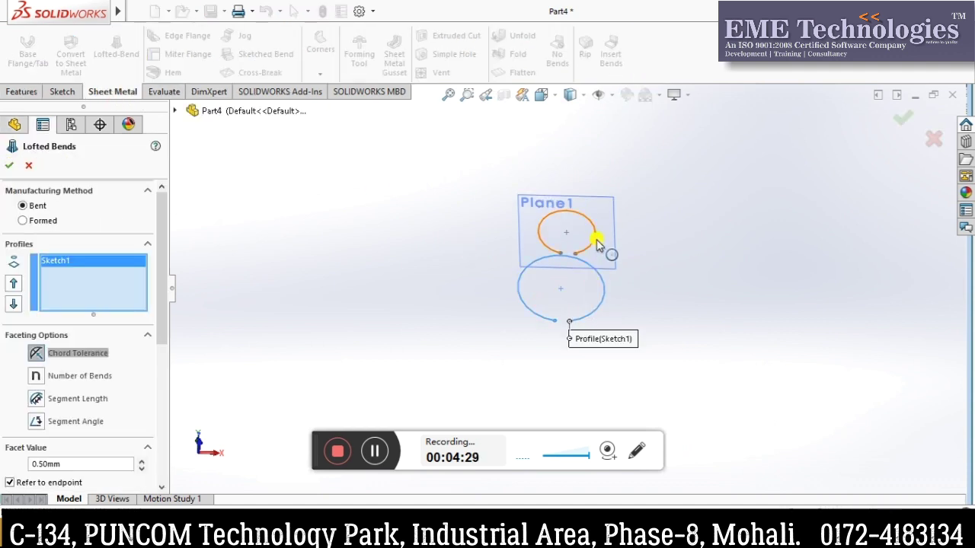
mouse_move(696, 313)
middle_down()
mouse_move(623, 299)
mouse_move(537, 334)
middle_up()
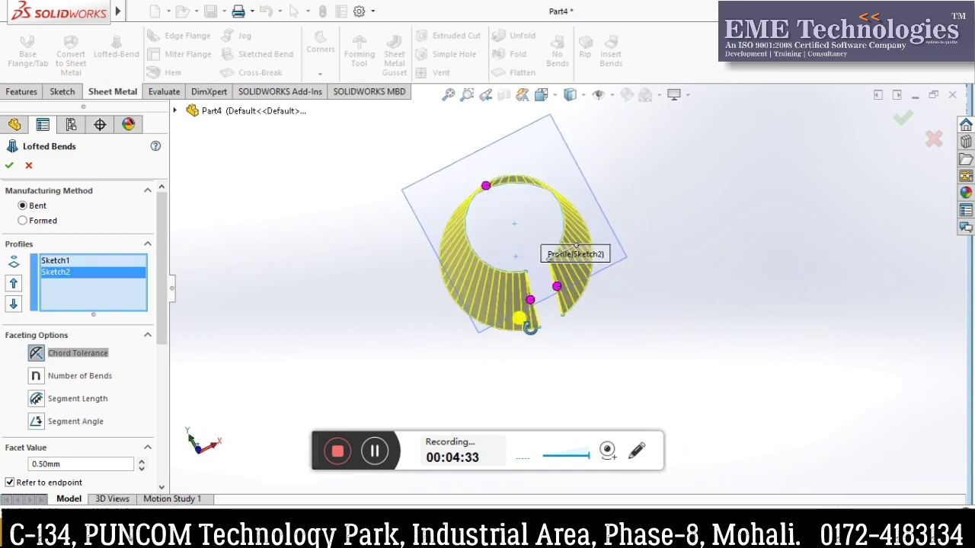
scroll(546, 304, down, 3)
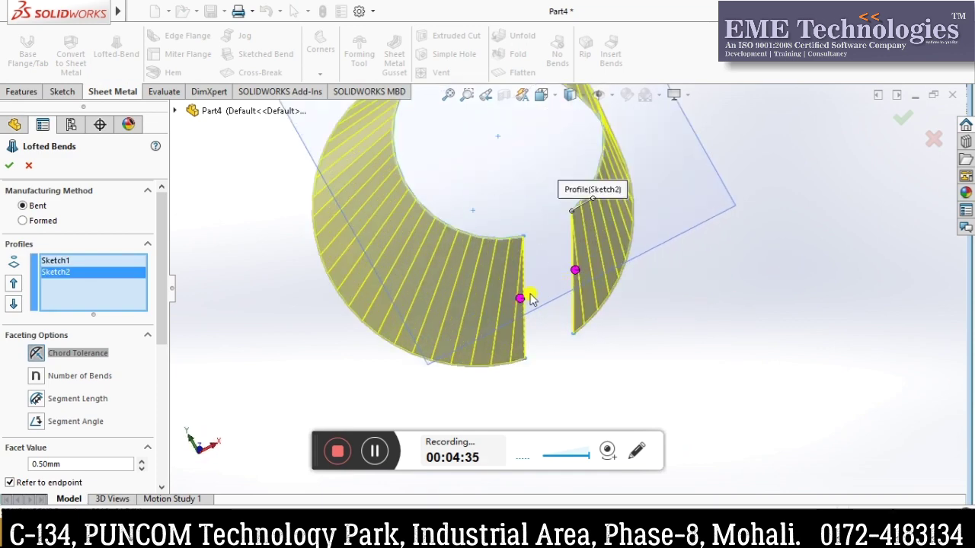
scroll(566, 287, up, 3)
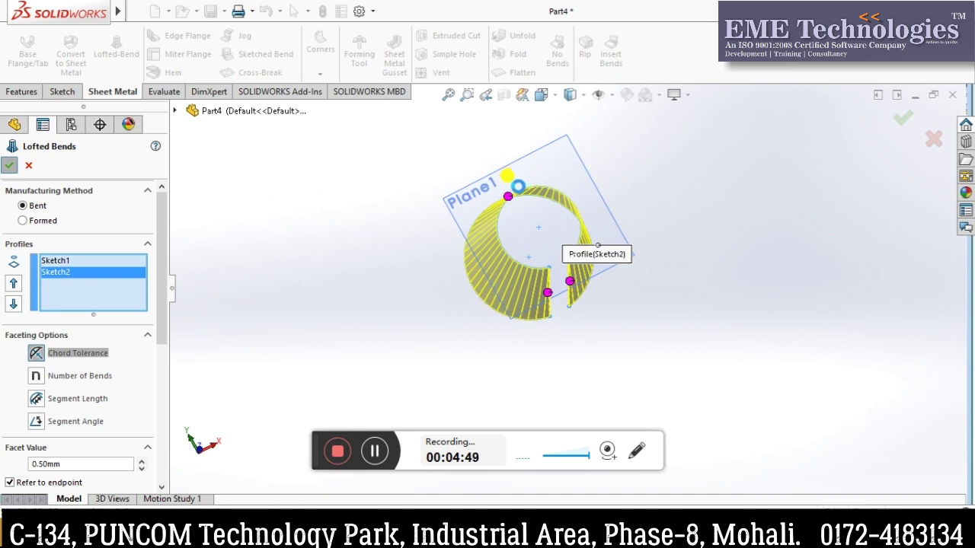
key(Return)
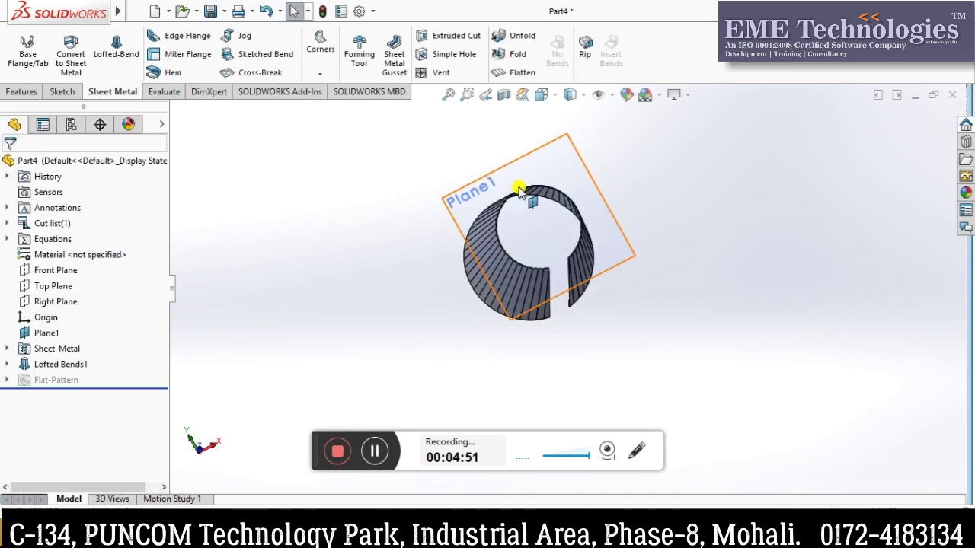
Orbit the slit cone upright, then flatten it into its fan-shaped blank
mouse_move(576, 420)
middle_down()
mouse_move(544, 294)
mouse_move(590, 342)
middle_up()
scroll(548, 259, down, 2)
scroll(539, 279, down, 2)
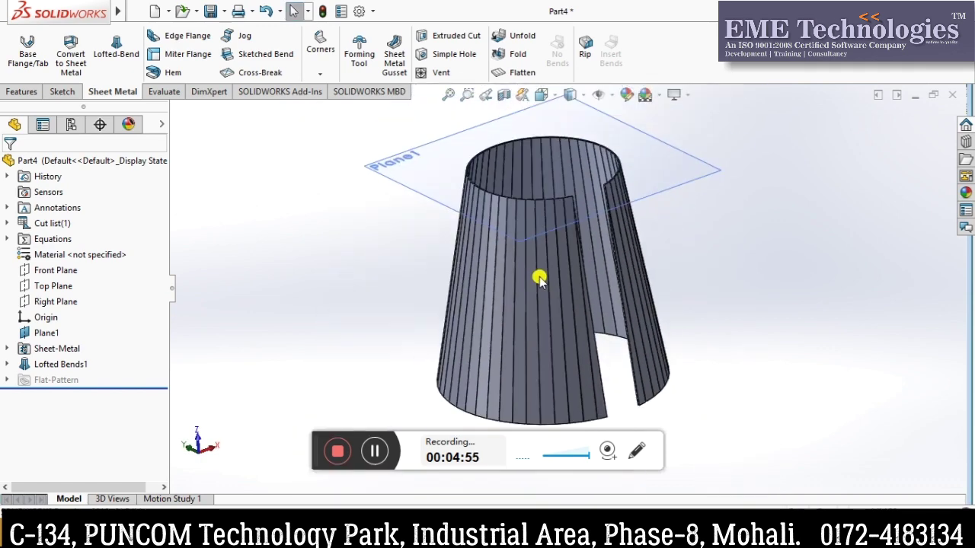
mouse_move(538, 279)
middle_down()
mouse_move(520, 351)
mouse_move(480, 398)
mouse_move(535, 300)
mouse_move(389, 353)
mouse_move(466, 298)
mouse_move(307, 232)
middle_up()
scroll(520, 273, up, 3)
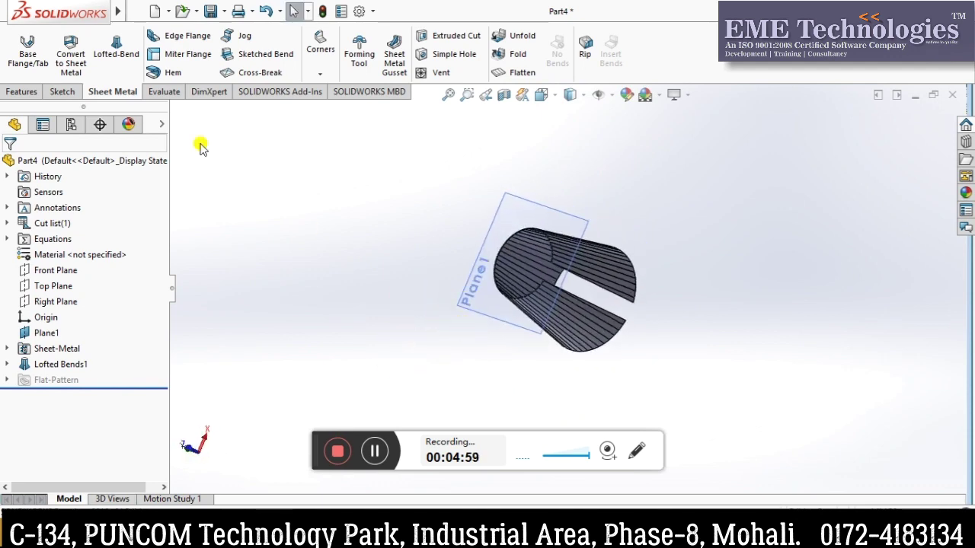
mouse_move(523, 266)
middle_down()
mouse_move(528, 296)
mouse_move(433, 289)
mouse_move(503, 280)
middle_up()
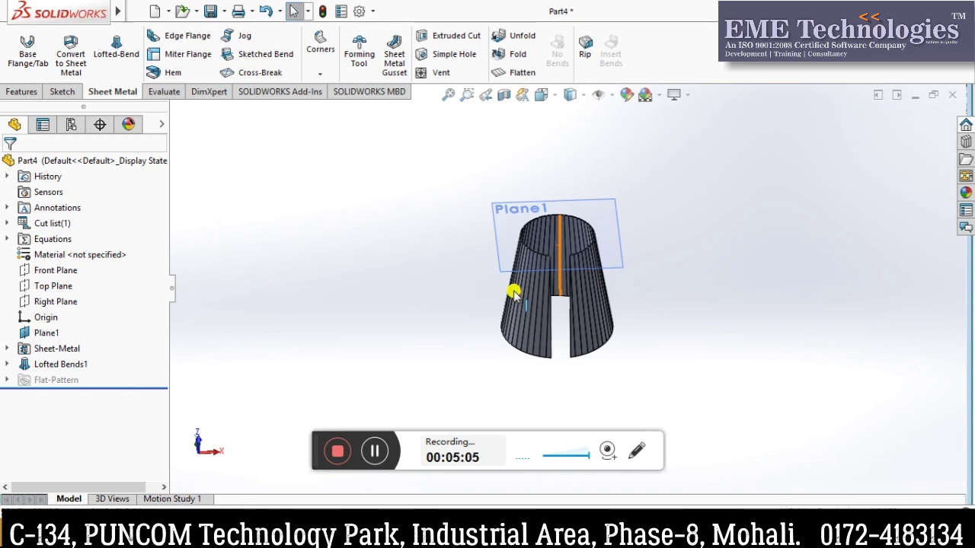
click(515, 73)
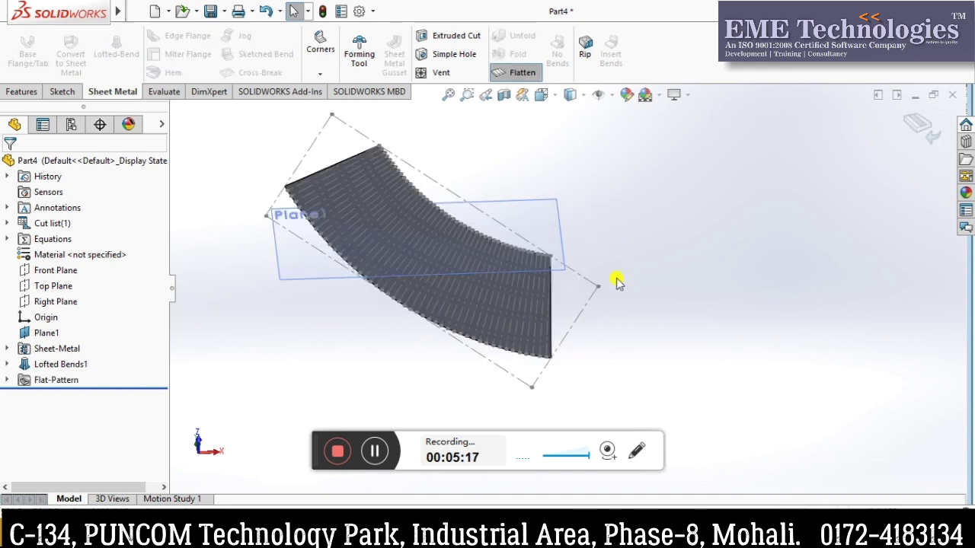
Inspect the curved flat pattern at full view, then fold it back into the slit cone
mouse_move(426, 228)
middle_down()
mouse_move(348, 323)
mouse_move(424, 242)
mouse_move(348, 196)
mouse_move(326, 290)
mouse_move(355, 316)
middle_up()
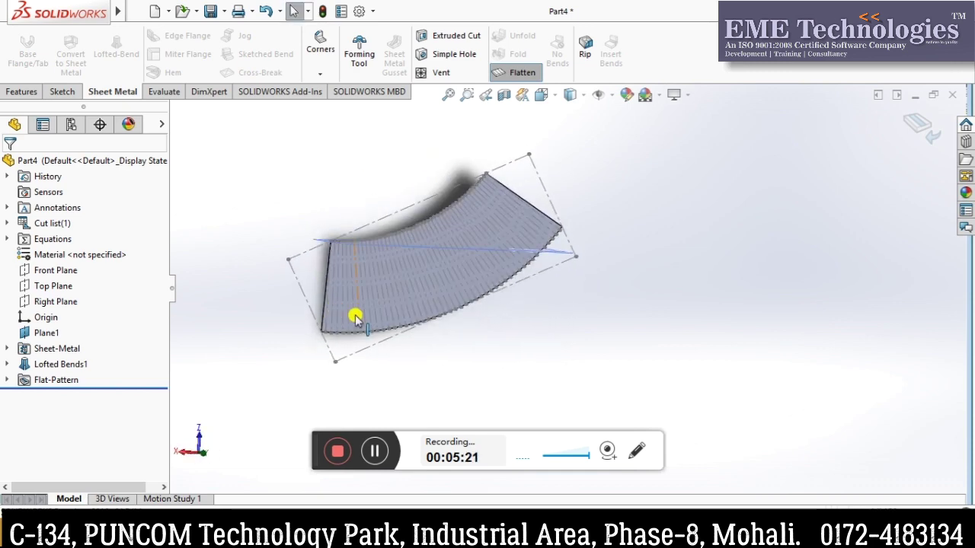
click(450, 95)
scroll(761, 261, up, 2)
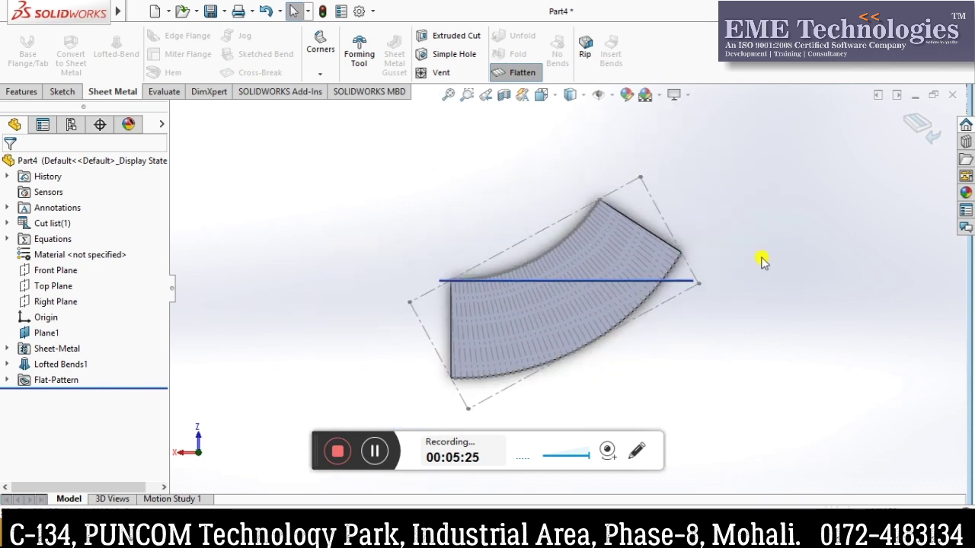
click(918, 126)
mouse_move(544, 296)
middle_down()
mouse_move(570, 303)
mouse_move(492, 303)
mouse_move(564, 320)
middle_up()
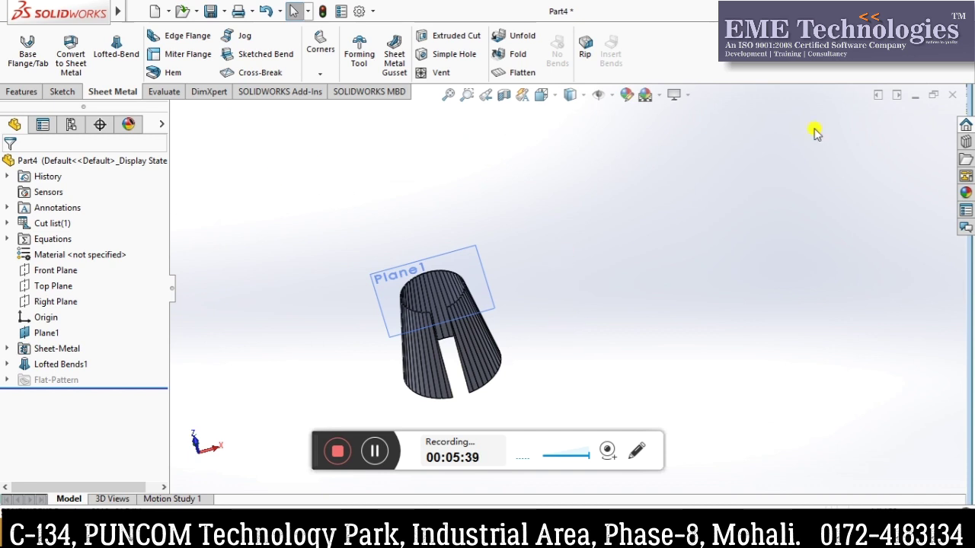
Cancel closing the part and delete the Sheet-Metal feature with its lofted bend
click(956, 97)
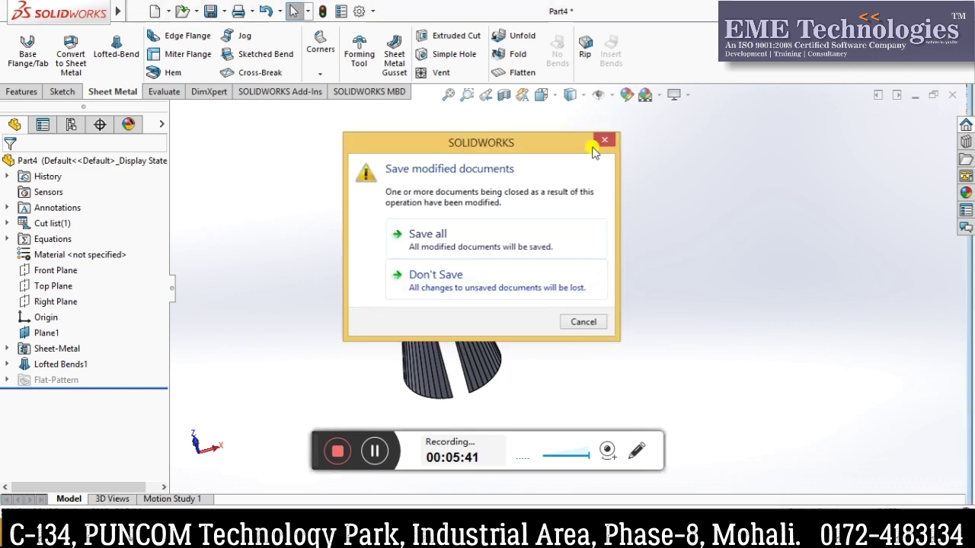
click(603, 145)
click(53, 348)
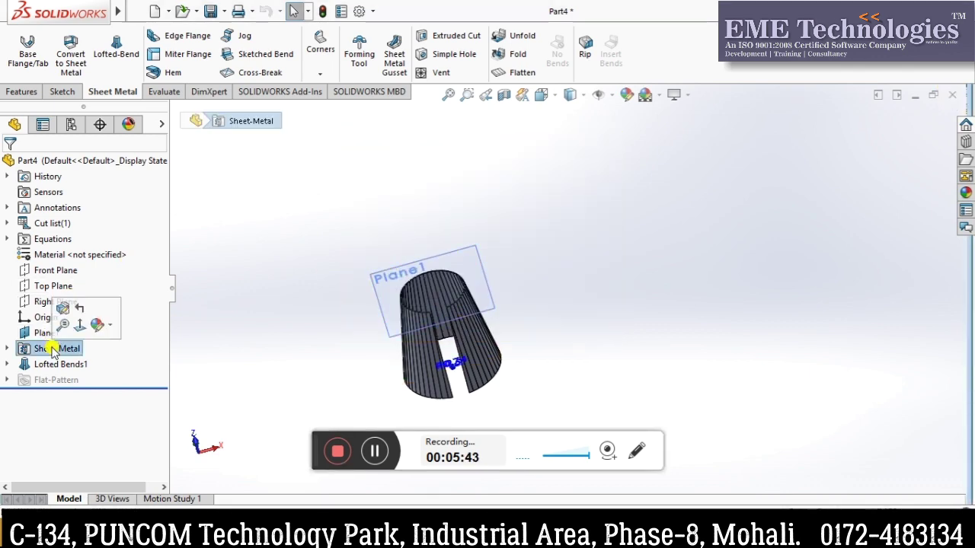
key(Delete)
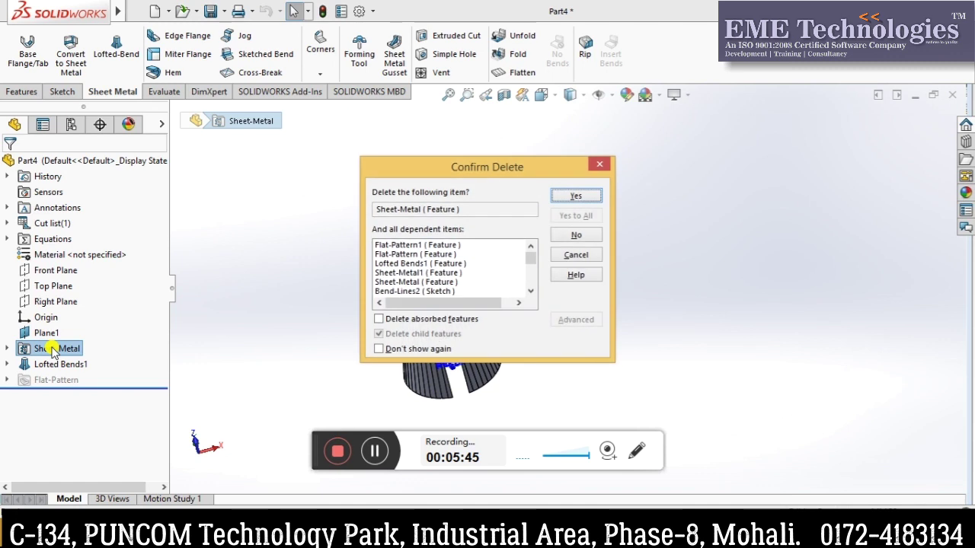
key(Return)
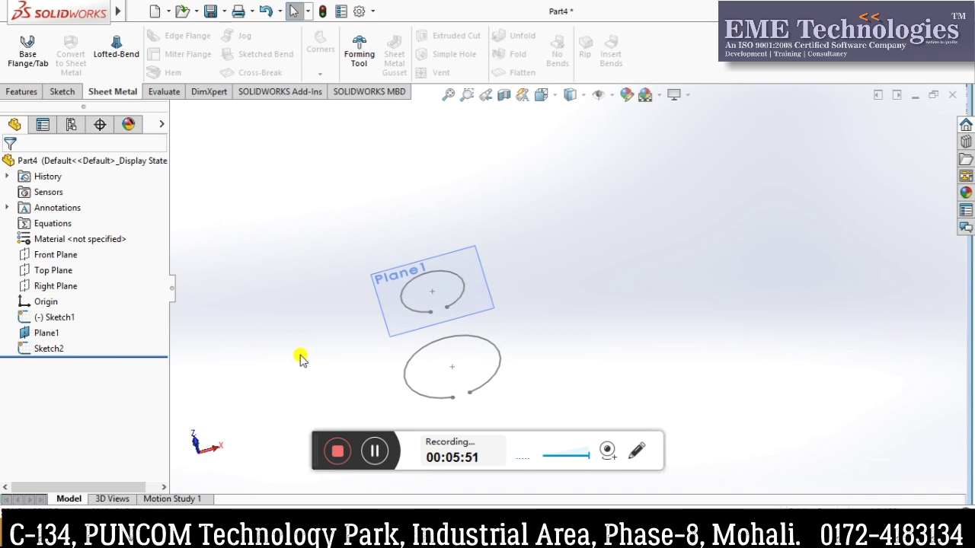
Delete Sketch1 together with its dependent Sketch2
click(61, 318)
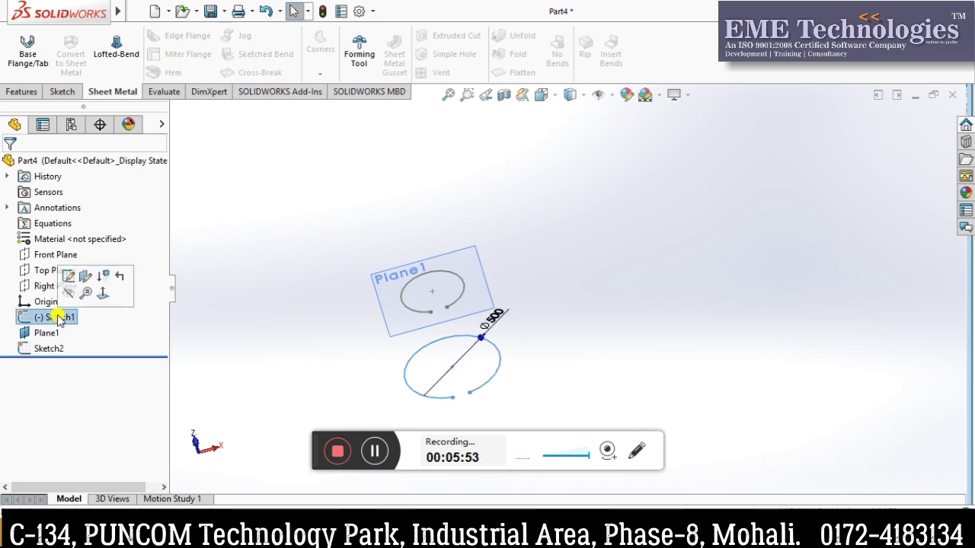
key(Delete)
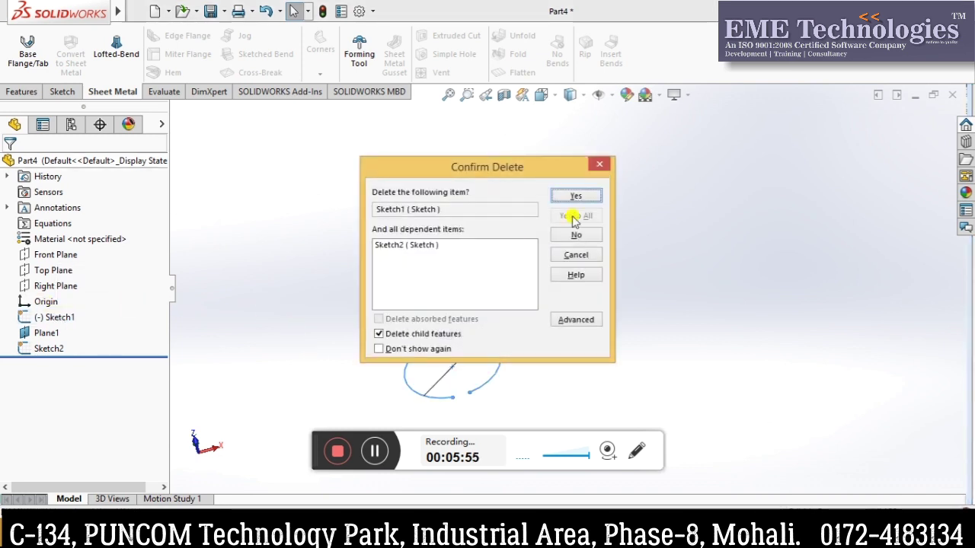
click(576, 196)
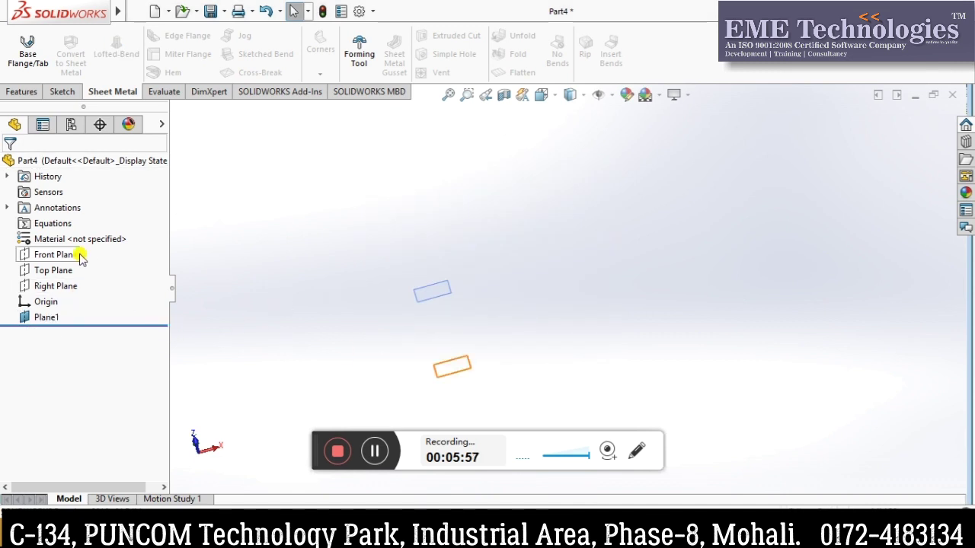
Start a sketch on Plane1 and draw a centre rectangle at the origin
click(449, 297)
click(516, 246)
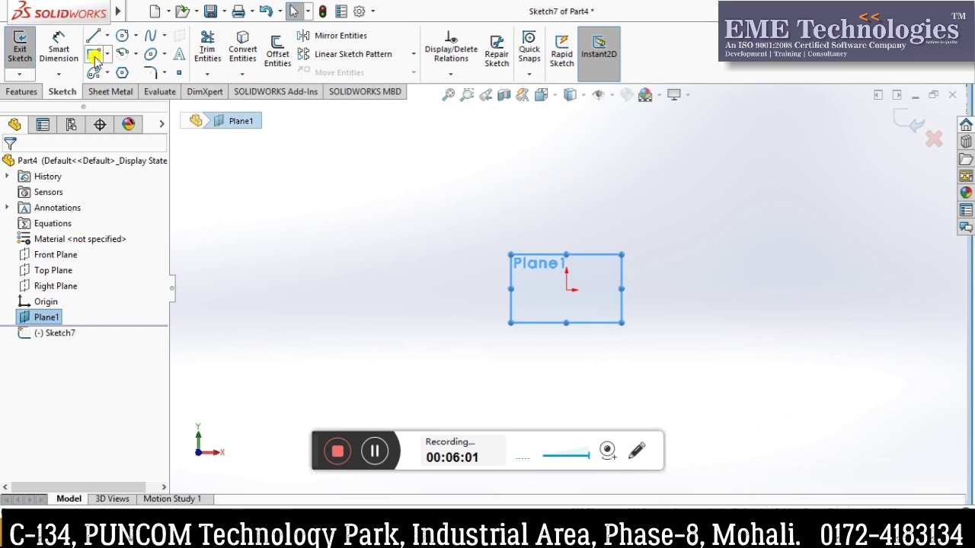
click(94, 55)
click(565, 290)
click(727, 337)
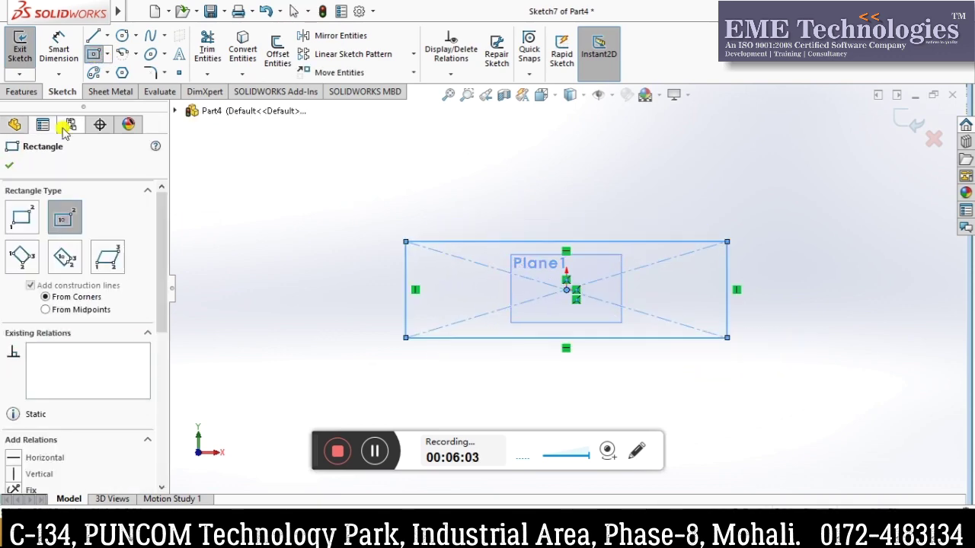
Dimension the rectangle 517.70 wide by 156.10 high
click(59, 50)
click(518, 242)
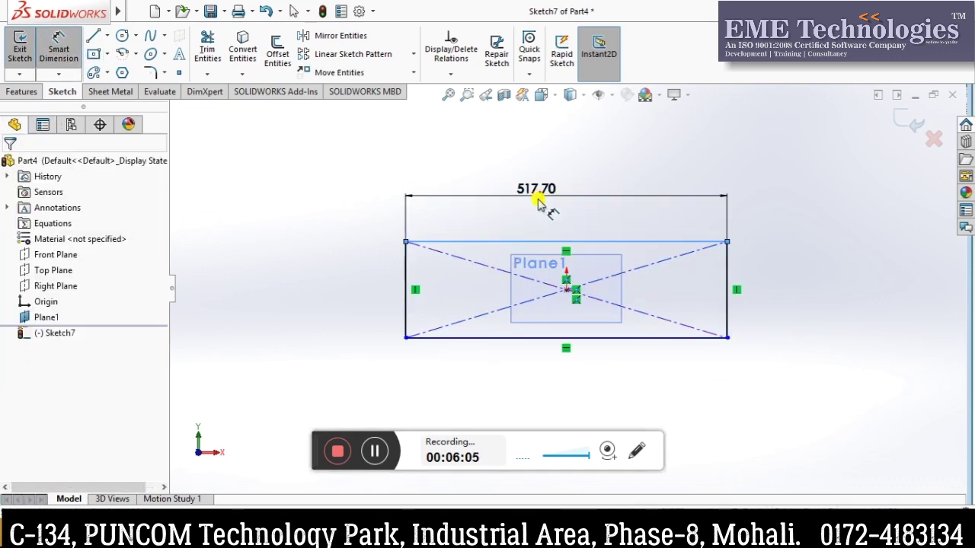
click(537, 200)
click(478, 194)
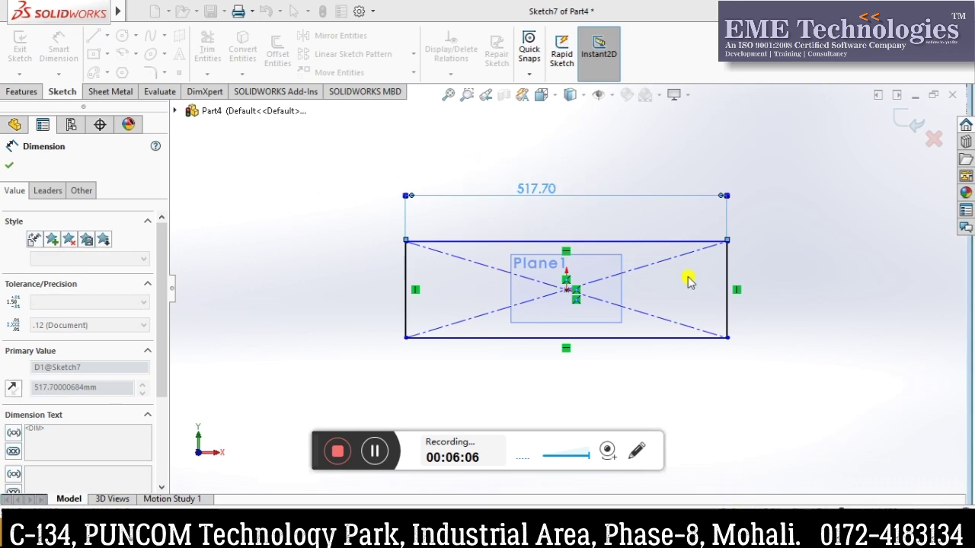
click(726, 268)
click(767, 277)
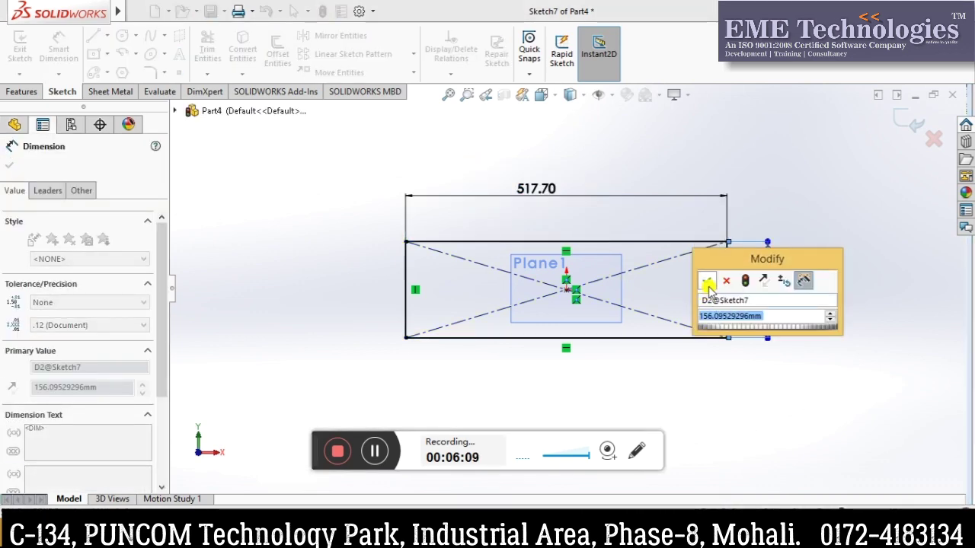
click(707, 281)
Abandon an accidental Extrude and start a Base Flange/Tab from the rectangle
click(23, 92)
click(26, 49)
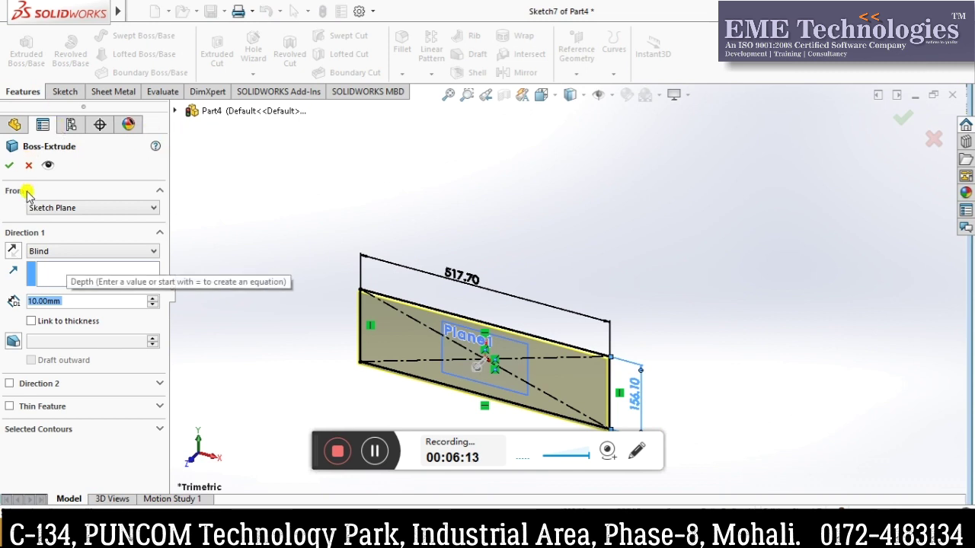
click(28, 165)
click(113, 91)
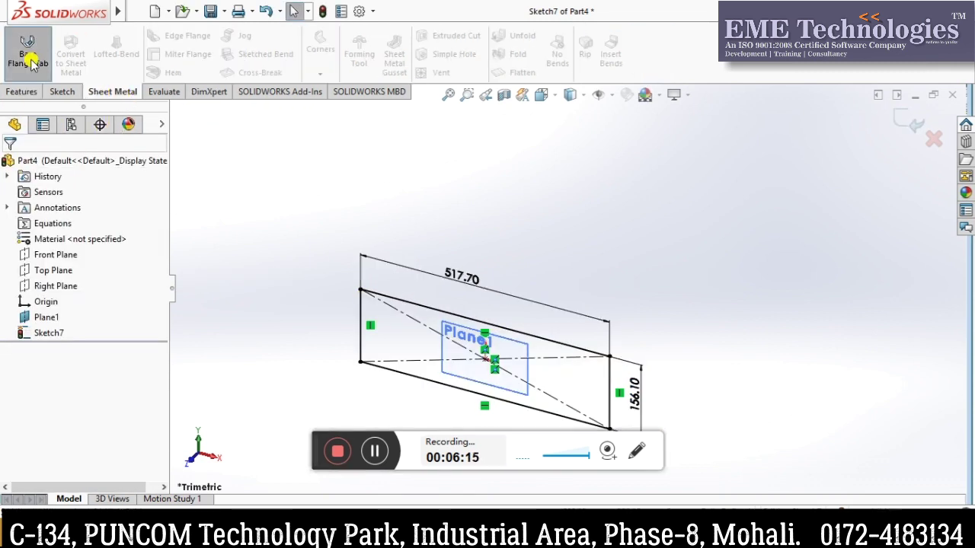
click(30, 61)
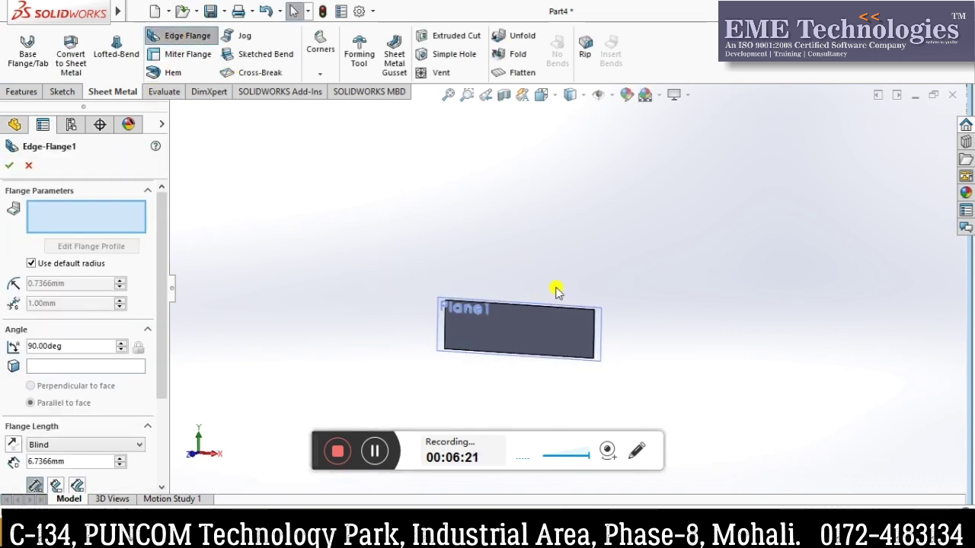
Start an edge flange on the plate's top edge, rising upward at a 45° angle
middle_drag(556, 290, 543, 312)
scroll(528, 298, down, 3)
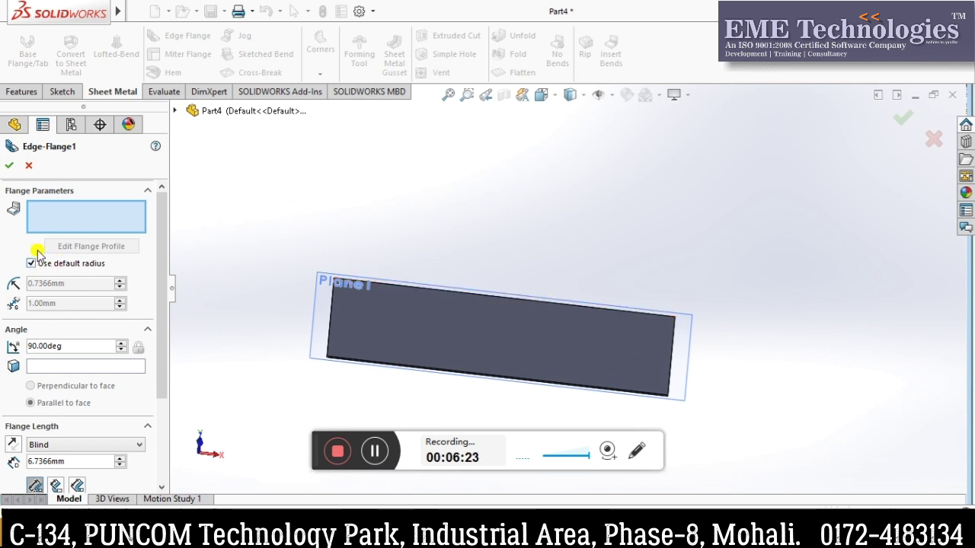
click(427, 291)
scroll(501, 290, up, 3)
middle_drag(510, 265, 442, 211)
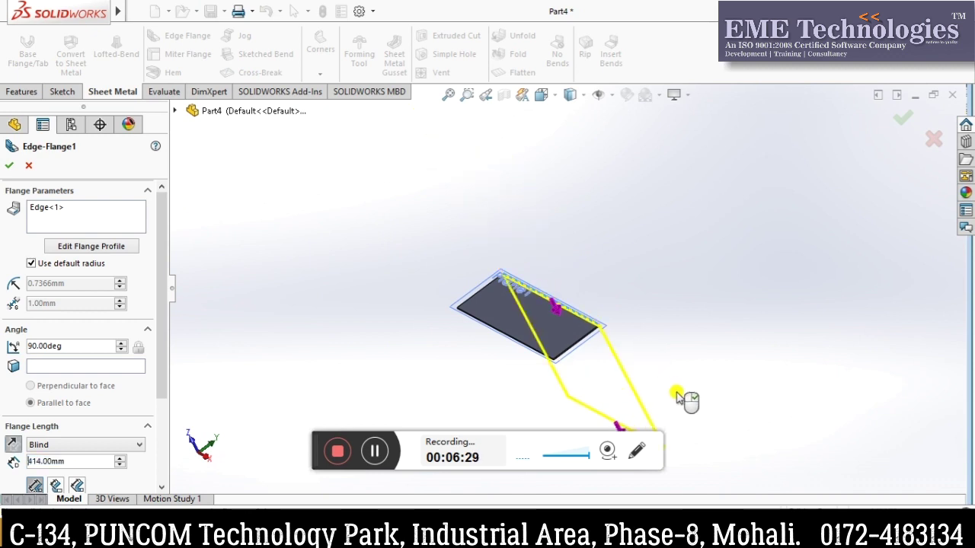
click(487, 221)
drag(70, 346, 2, 347)
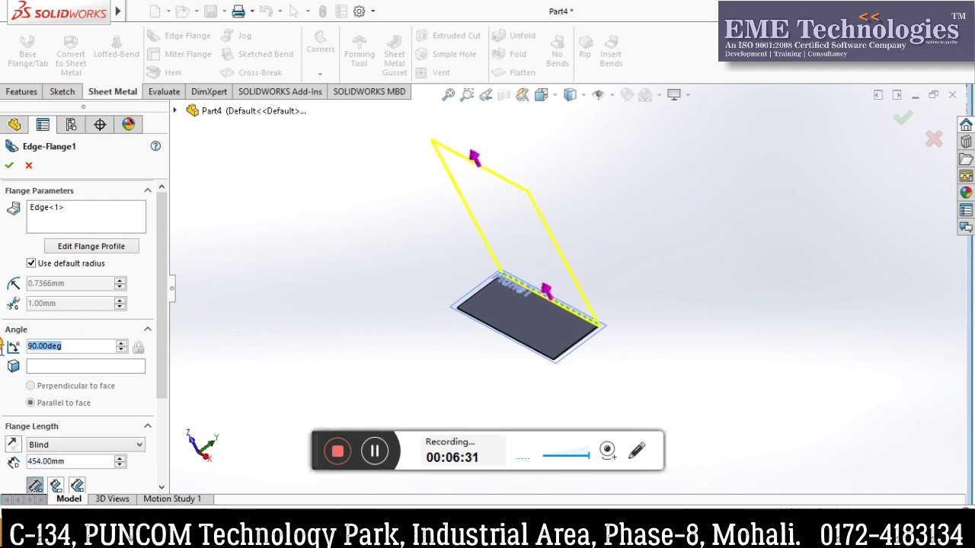
text(45)
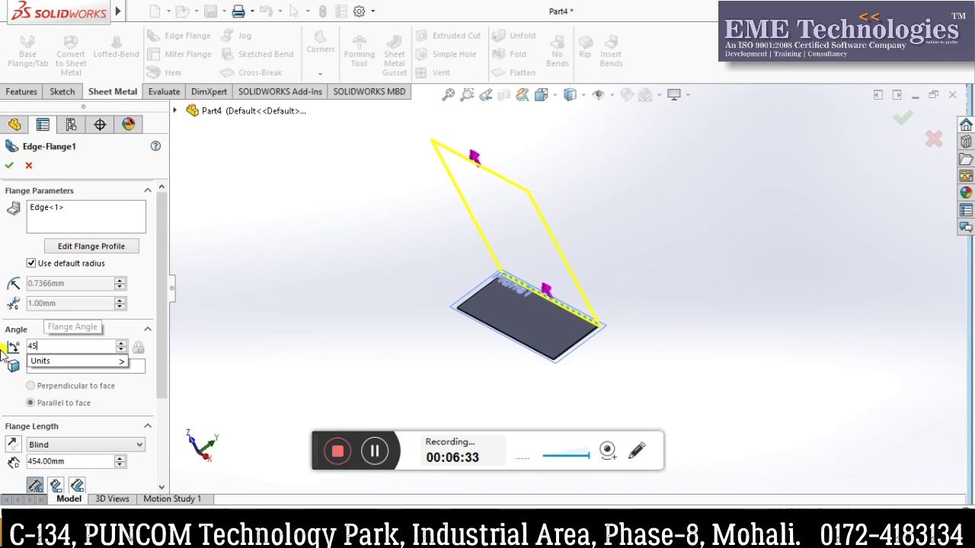
key(Return)
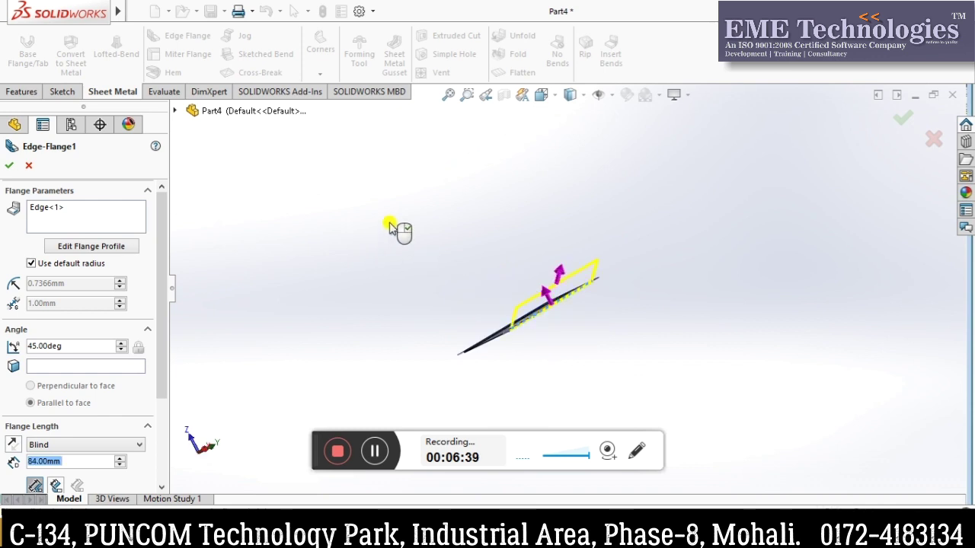
Set the flange length to 332 mm and use a custom K-Factor 0.5 bend allowance
mouse_move(511, 207)
middle_down()
mouse_move(751, 315)
mouse_move(617, 349)
middle_up()
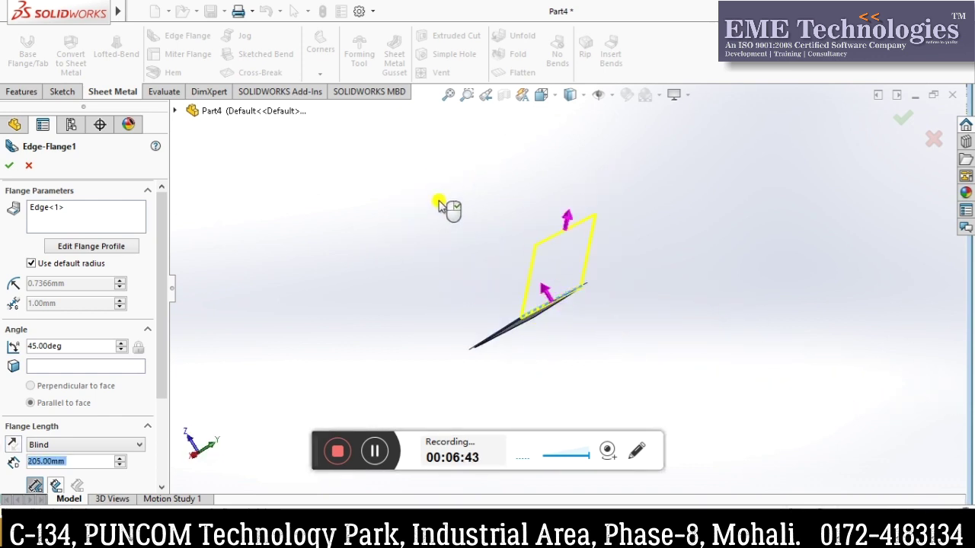
middle_drag(464, 211, 528, 218)
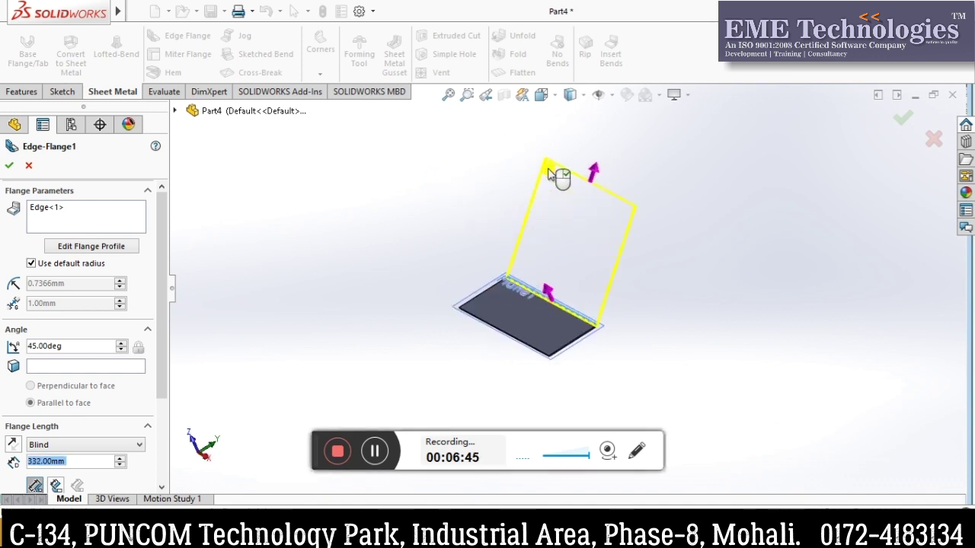
click(561, 174)
drag(163, 315, 163, 424)
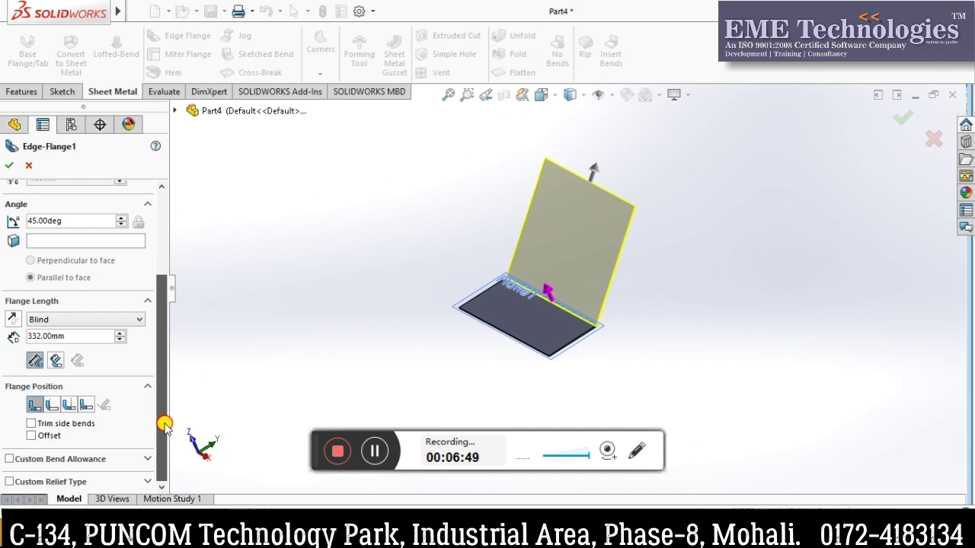
click(10, 459)
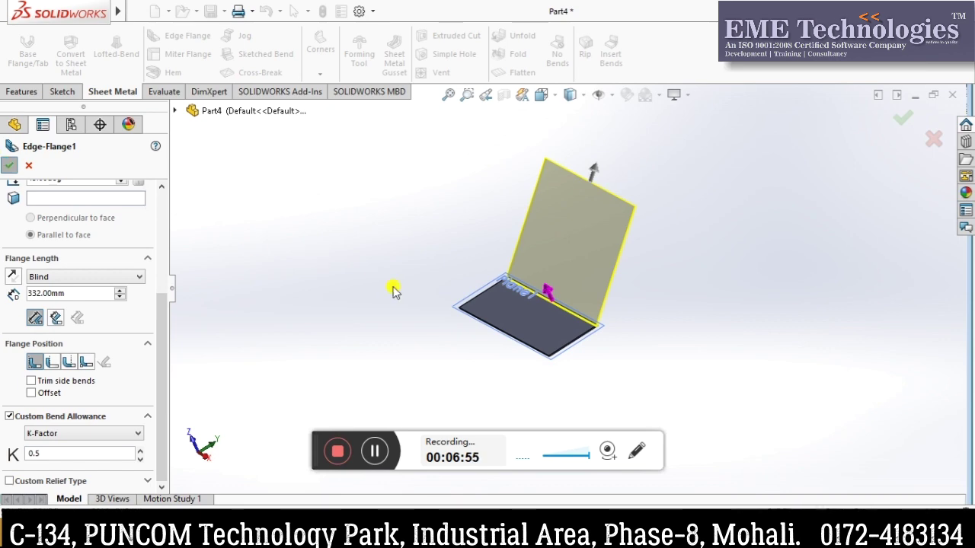
key(Return)
Zoom and orbit around the finished 45° edge flange to inspect the bend
scroll(675, 348, down, 5)
scroll(564, 390, down, 3)
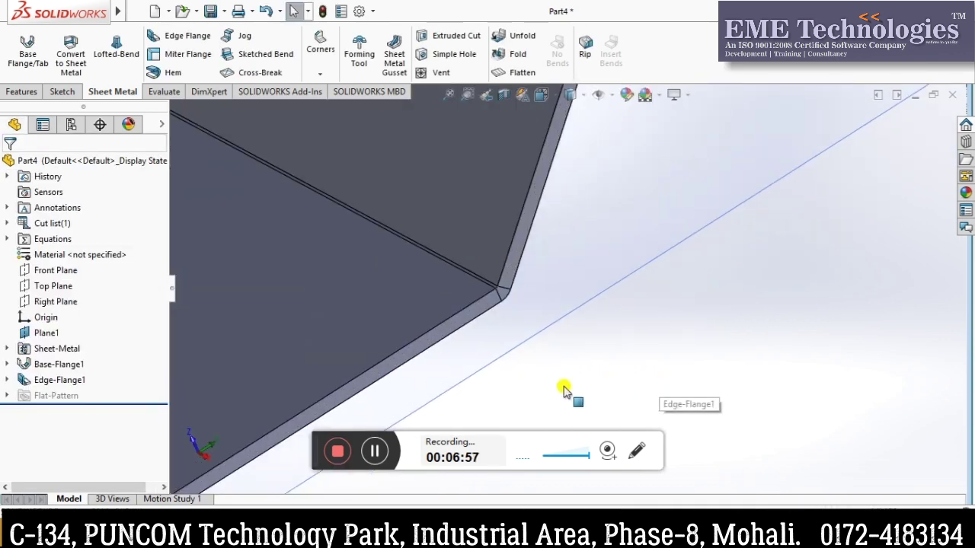
scroll(563, 390, down, 3)
scroll(437, 187, down, 2)
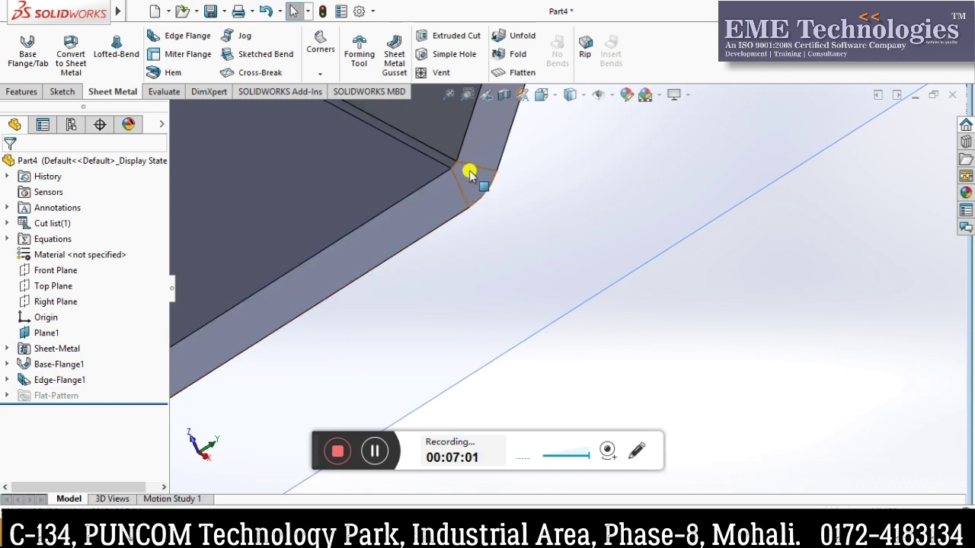
scroll(461, 183, down, 2)
scroll(487, 179, down, 2)
scroll(499, 213, down, 2)
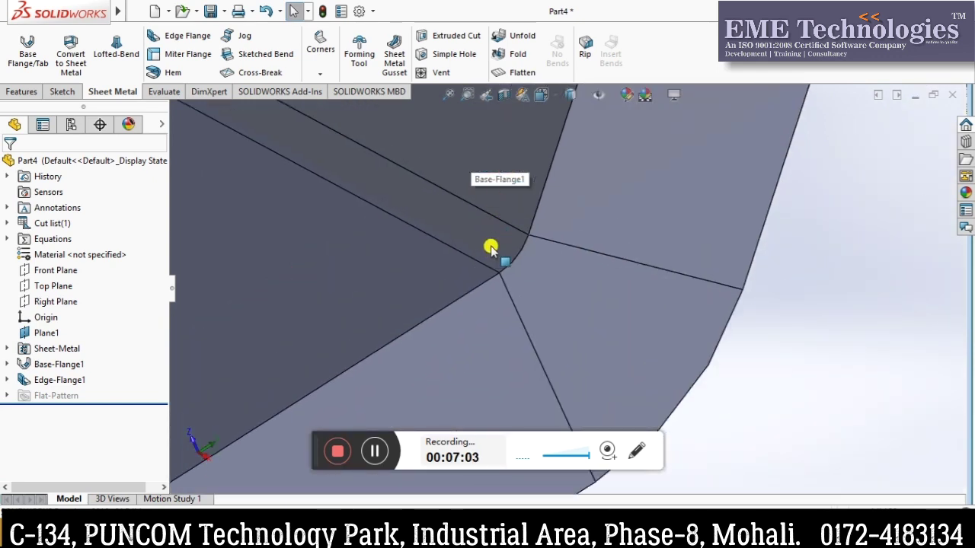
scroll(505, 262, up, 2)
scroll(518, 251, up, 2)
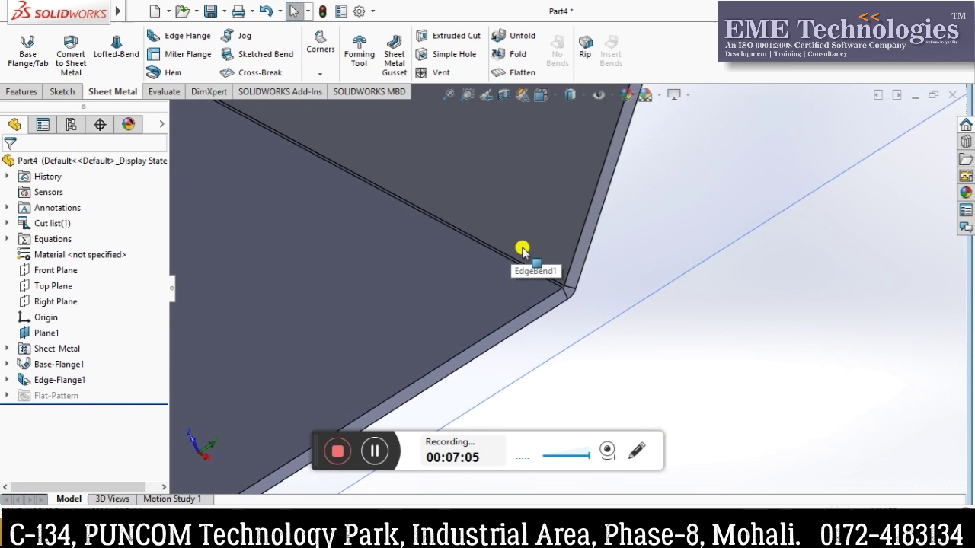
scroll(521, 250, up, 2)
scroll(521, 252, up, 5)
mouse_move(522, 260)
middle_down()
mouse_move(533, 188)
mouse_move(518, 242)
mouse_move(568, 250)
mouse_move(537, 333)
mouse_move(523, 261)
middle_up()
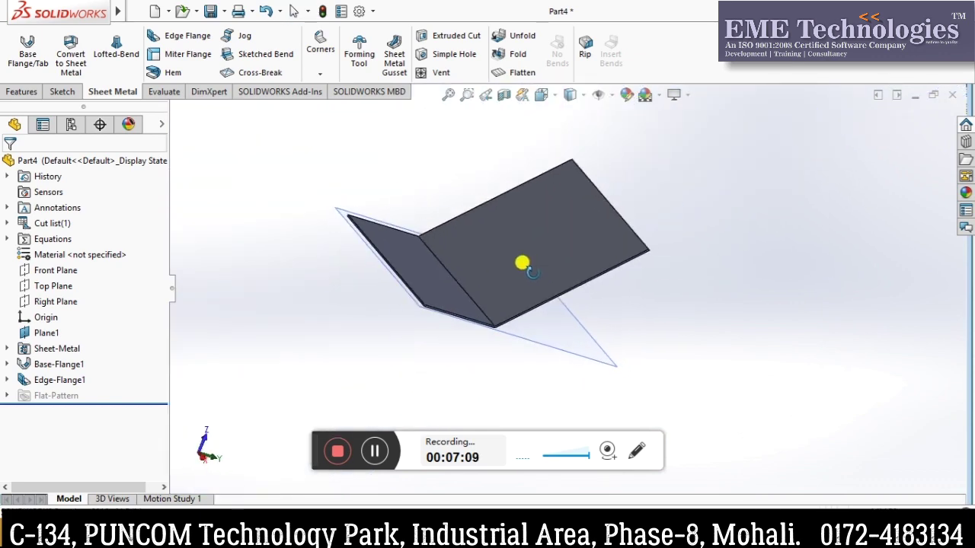
middle_drag(376, 198, 348, 259)
scroll(494, 399, down, 3)
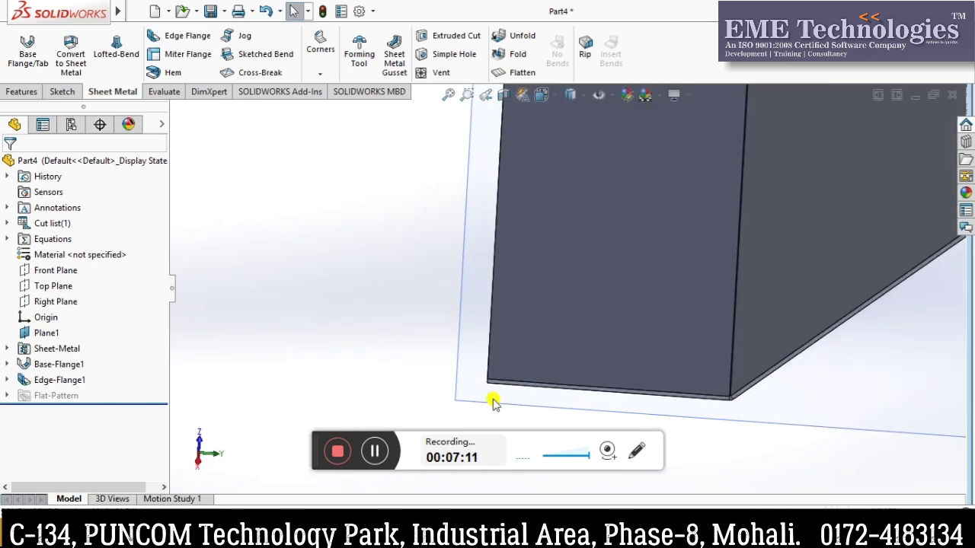
scroll(508, 345, down, 2)
scroll(516, 347, down, 1)
Open a new sketch on the thin end face of the base flange
click(463, 259)
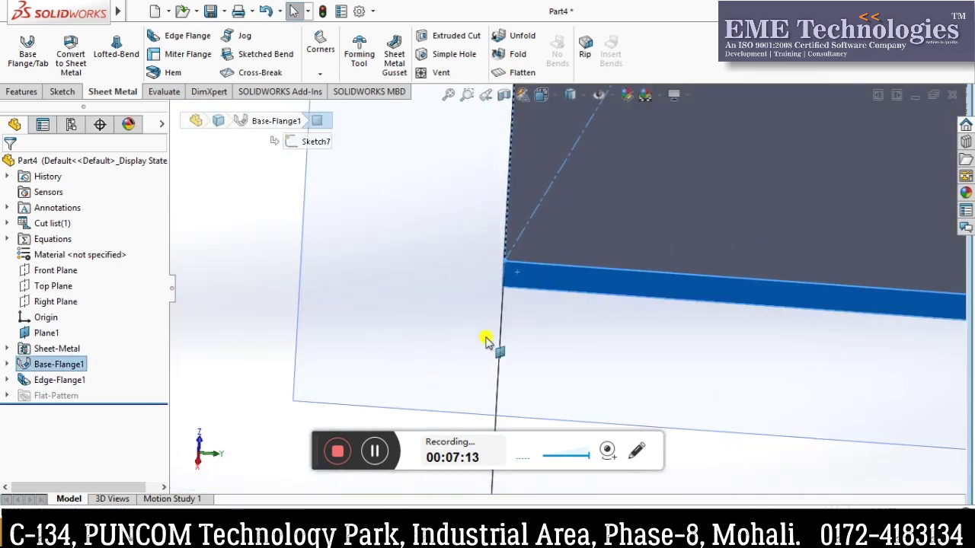
scroll(534, 301, up, 2)
scroll(518, 274, up, 2)
click(477, 233)
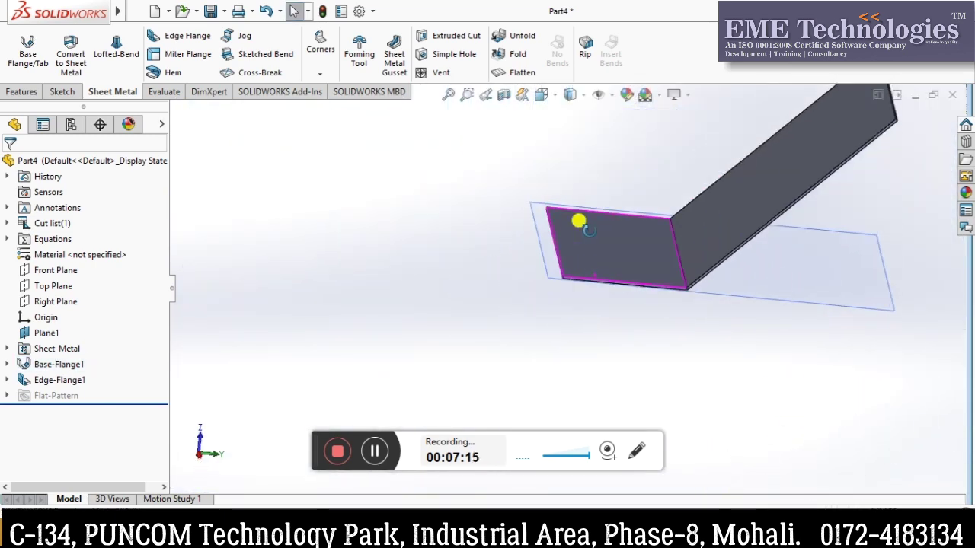
scroll(579, 274, down, 2)
scroll(540, 276, down, 2)
scroll(543, 276, down, 2)
click(509, 236)
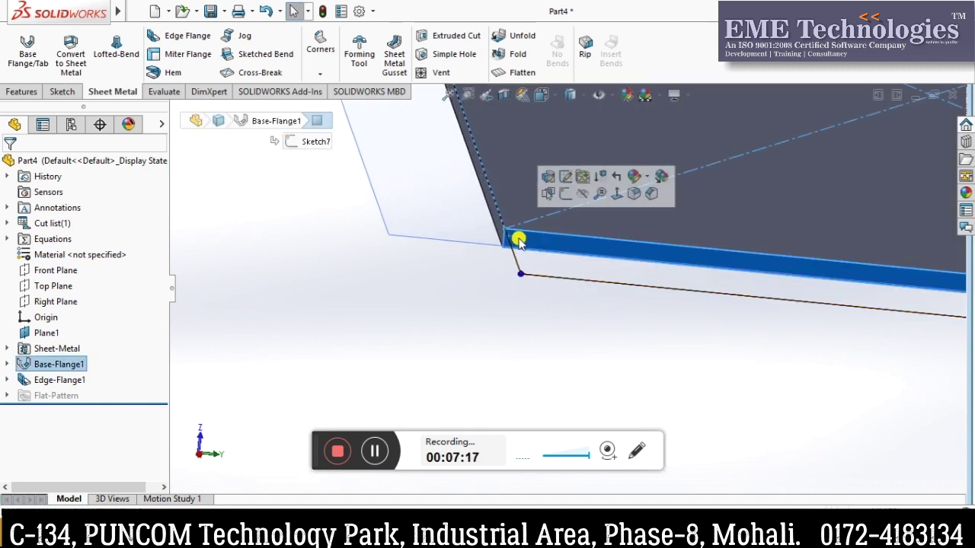
click(561, 195)
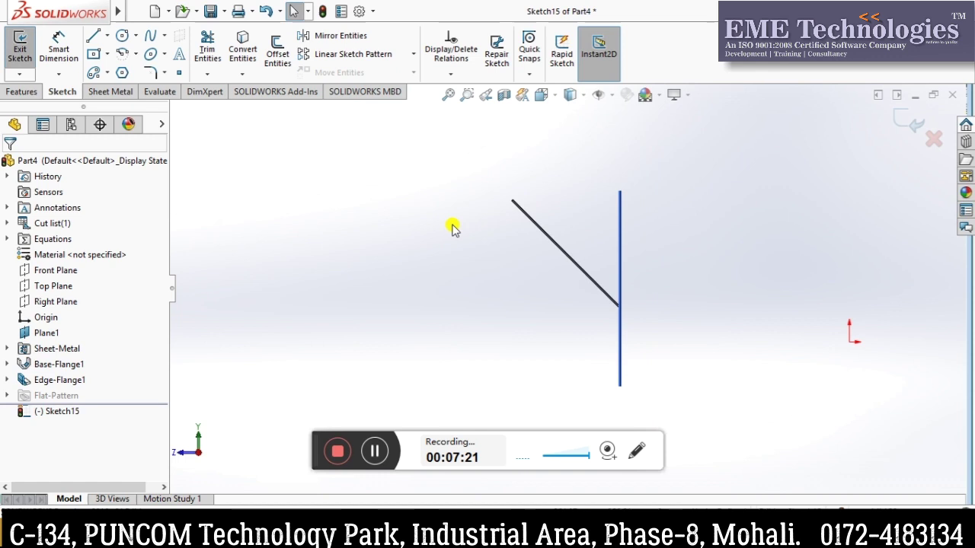
Draw a horizontal line from the flange corner continuing into a downward-curving tangent arc
mouse_move(636, 257)
middle_down()
mouse_move(602, 282)
mouse_move(616, 348)
mouse_move(596, 409)
mouse_move(558, 363)
mouse_move(568, 276)
mouse_move(600, 344)
middle_up()
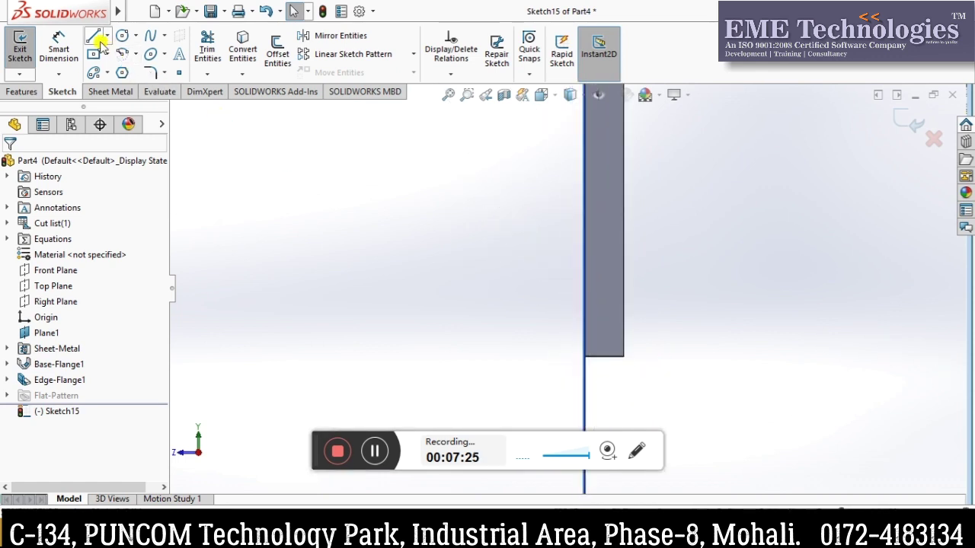
key(l)
middle_drag(588, 359, 586, 323)
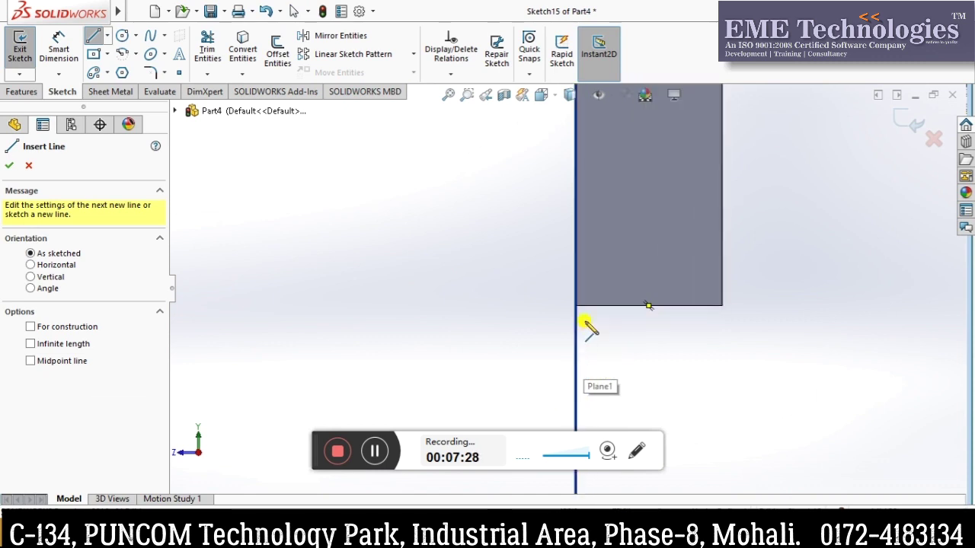
click(721, 312)
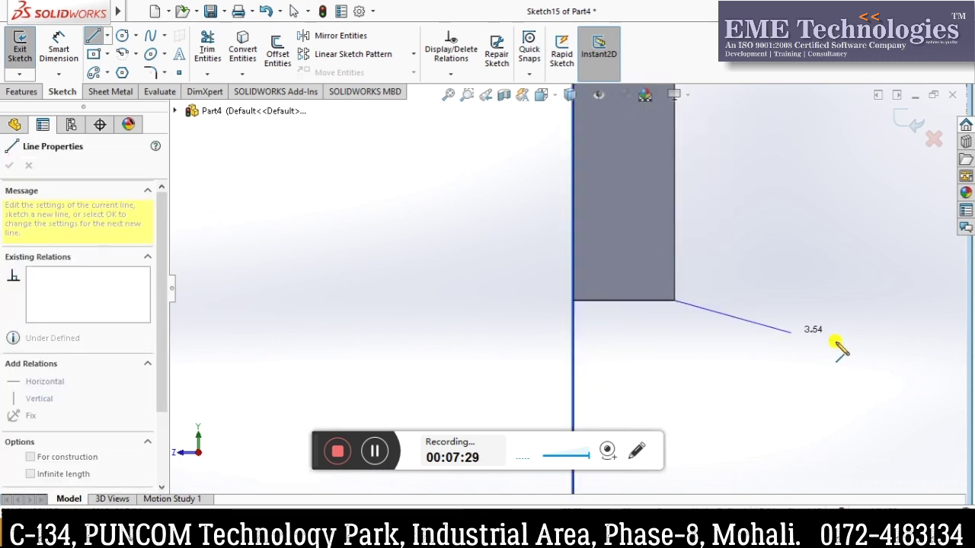
click(795, 291)
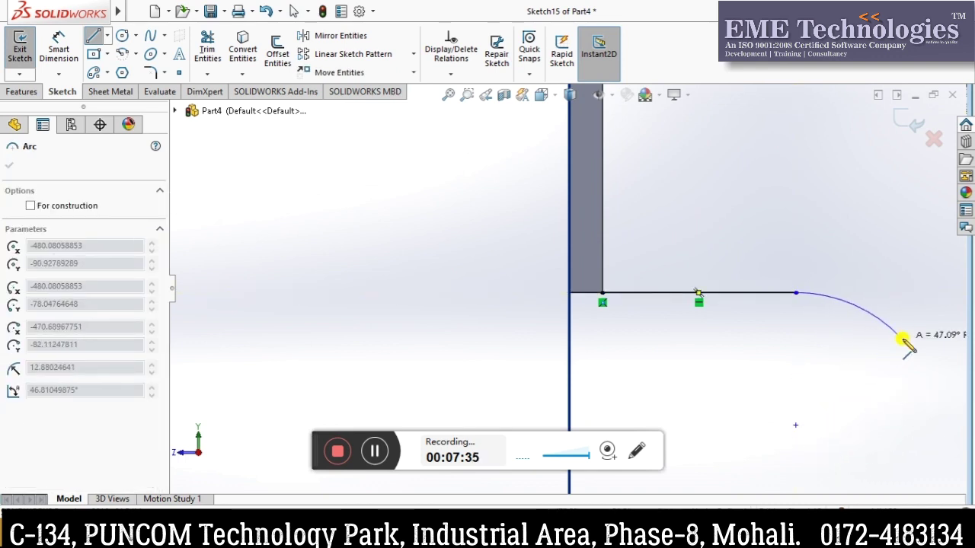
click(925, 376)
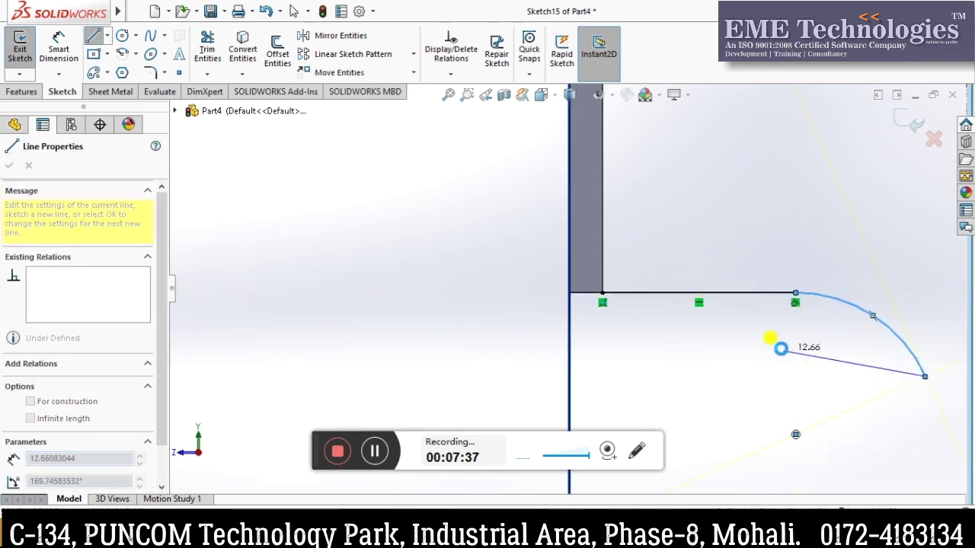
key(Escape)
click(65, 51)
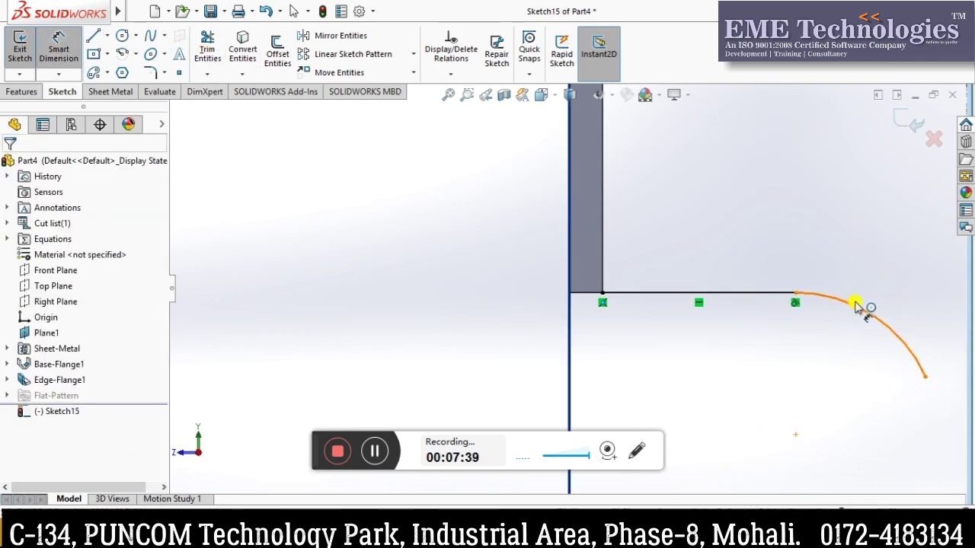
Give the hook's arc an 11 mm radius
click(855, 304)
click(833, 371)
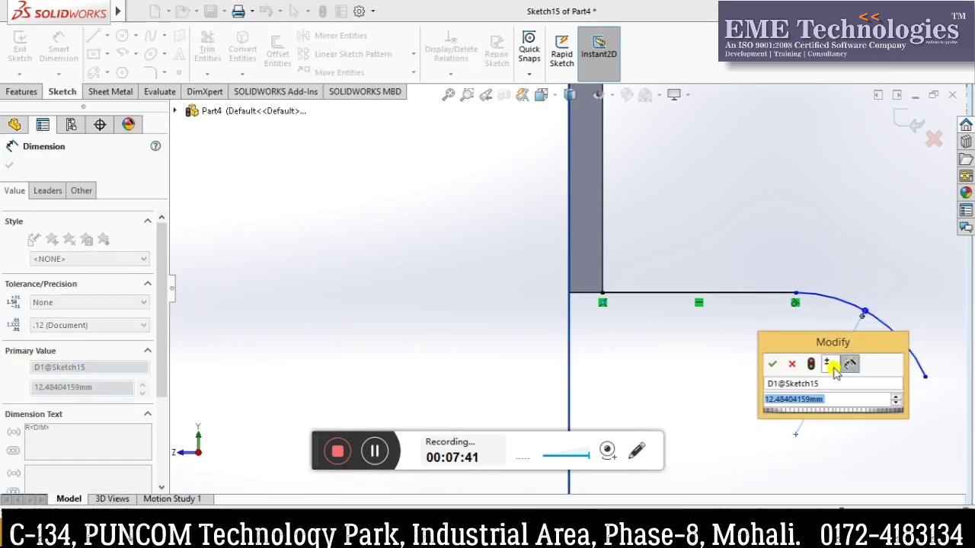
text(11)
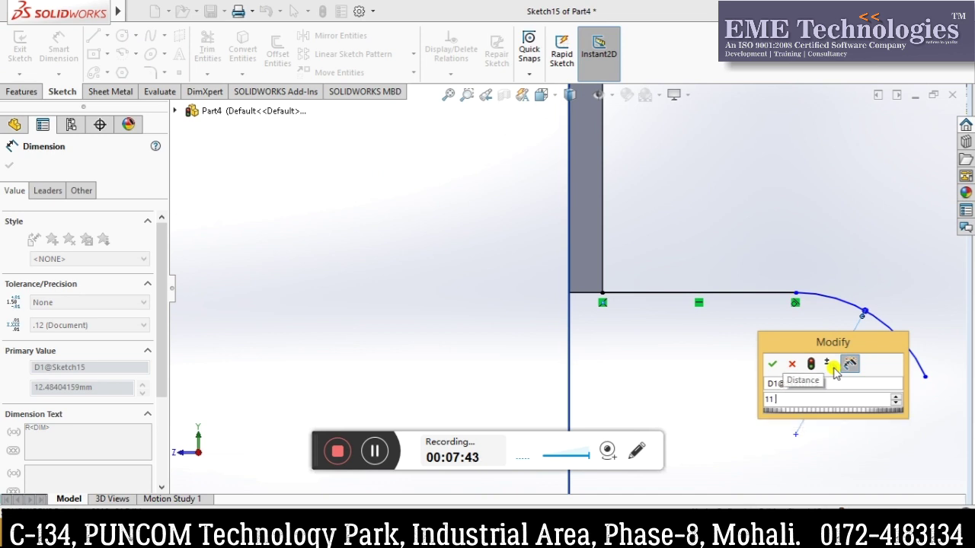
key(Return)
mouse_move(822, 300)
mouse_down()
mouse_move(617, 339)
mouse_move(582, 298)
mouse_move(827, 370)
mouse_move(490, 355)
mouse_up()
key(Escape)
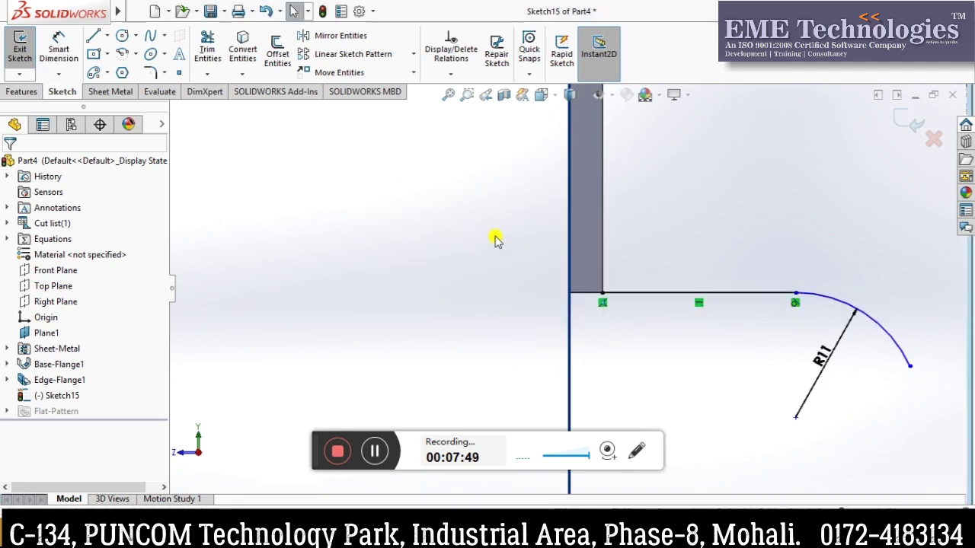
Dimension the hook's overall reach from the wall to the arc end as 30 mm
click(59, 47)
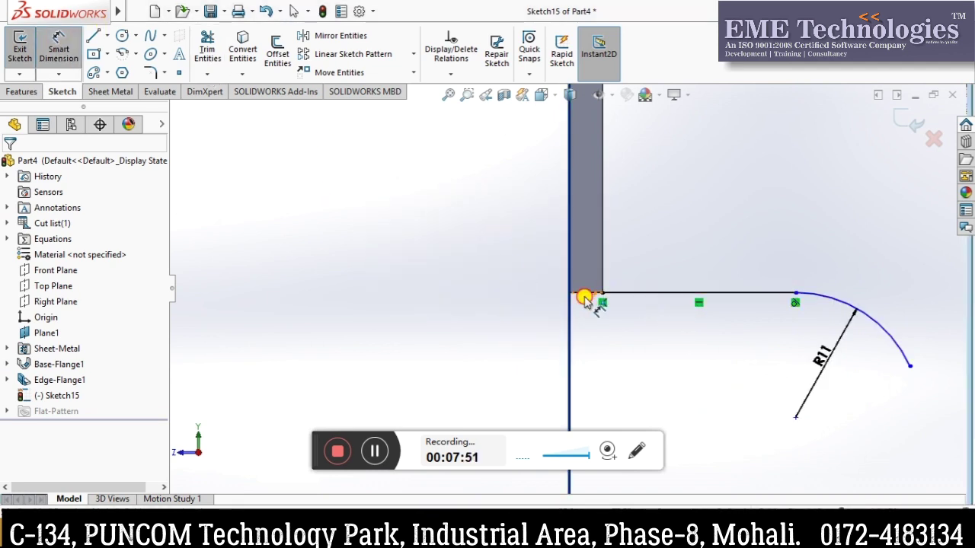
click(603, 302)
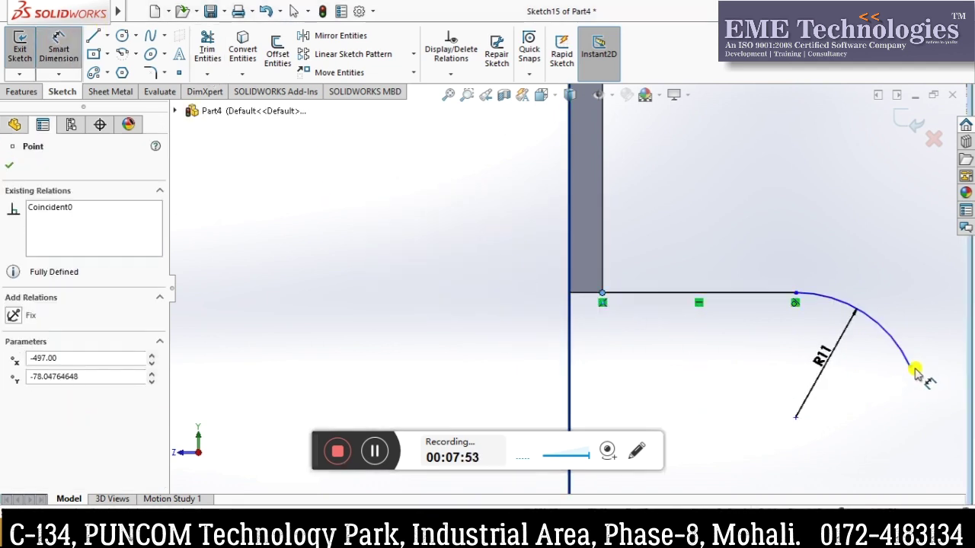
click(910, 366)
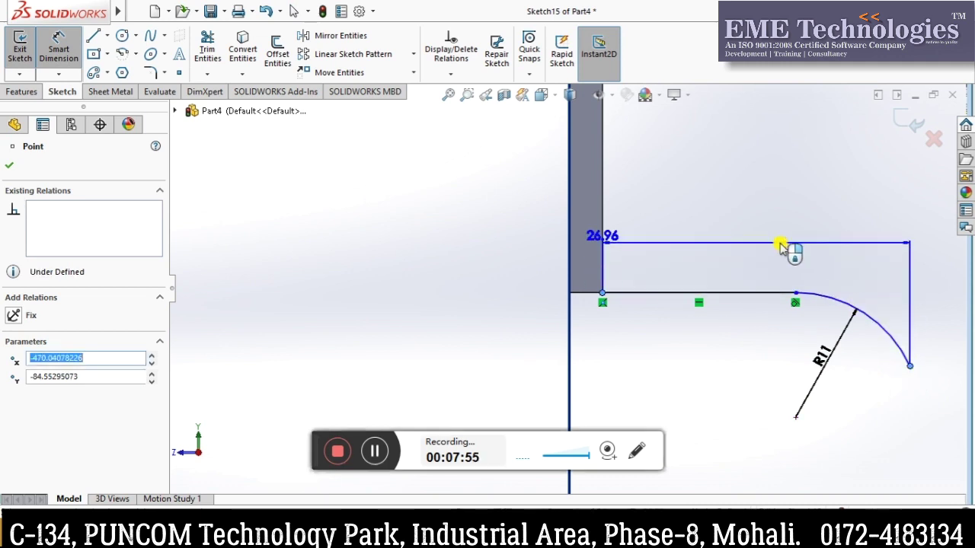
click(787, 244)
text(3)
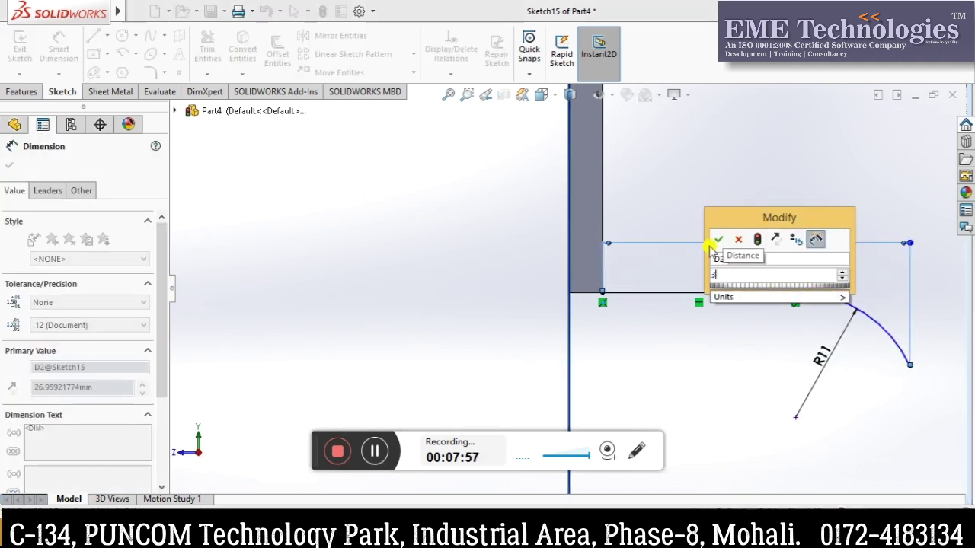
key(Return)
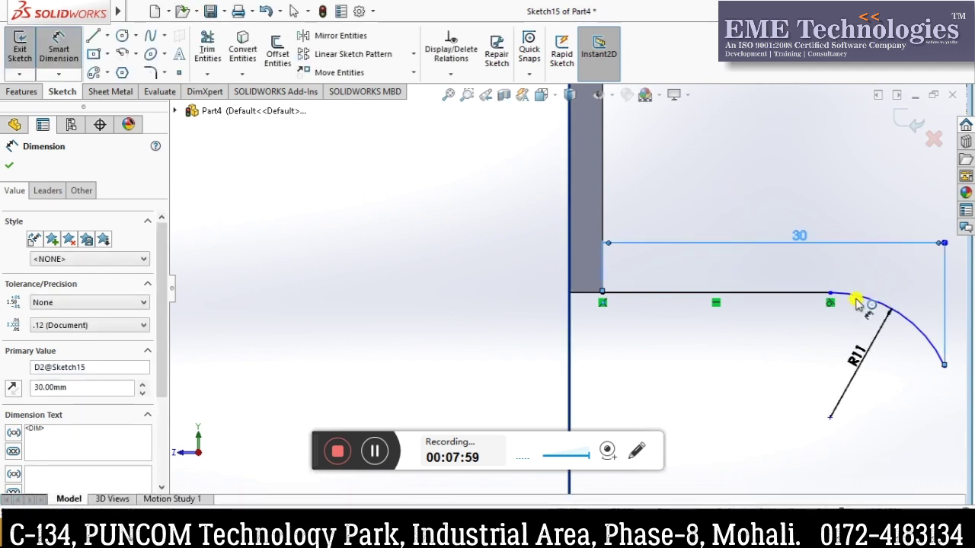
scroll(765, 326, up, 3)
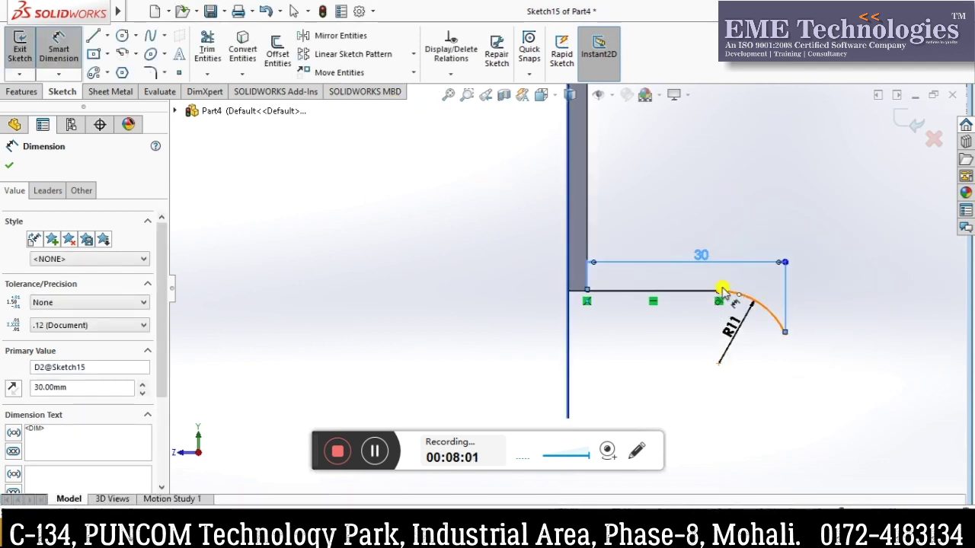
Set the straight line's length to 25 mm and fit the sketch in view
click(720, 290)
click(587, 293)
click(642, 333)
text(25)
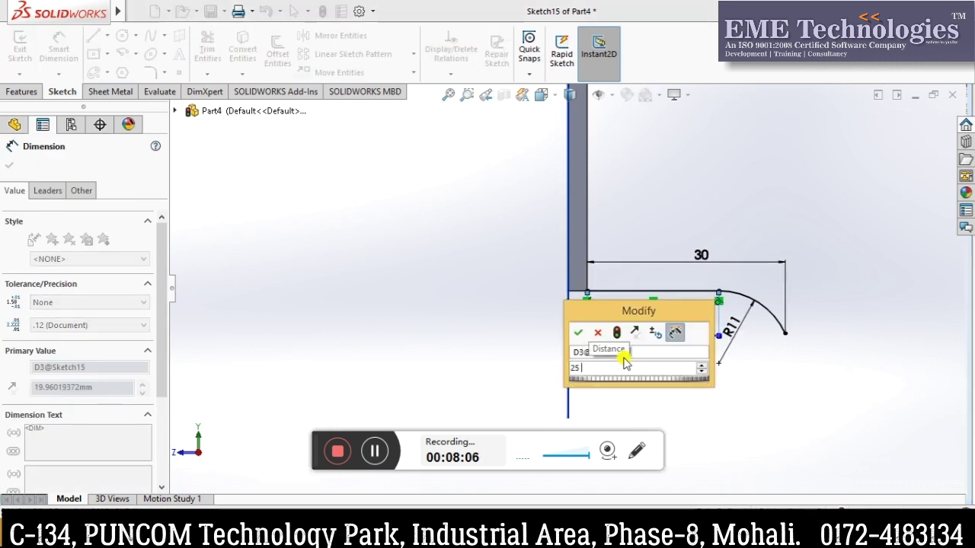
key(Return)
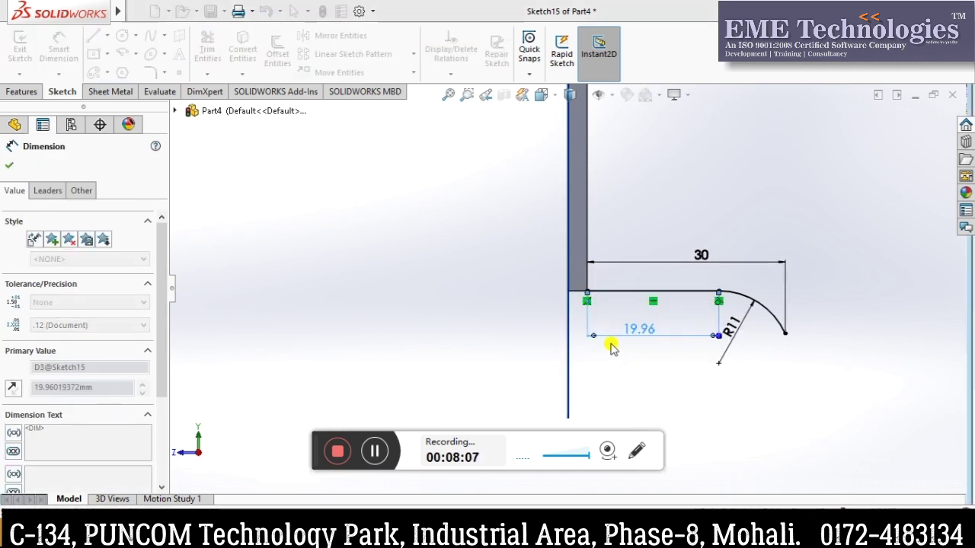
click(10, 166)
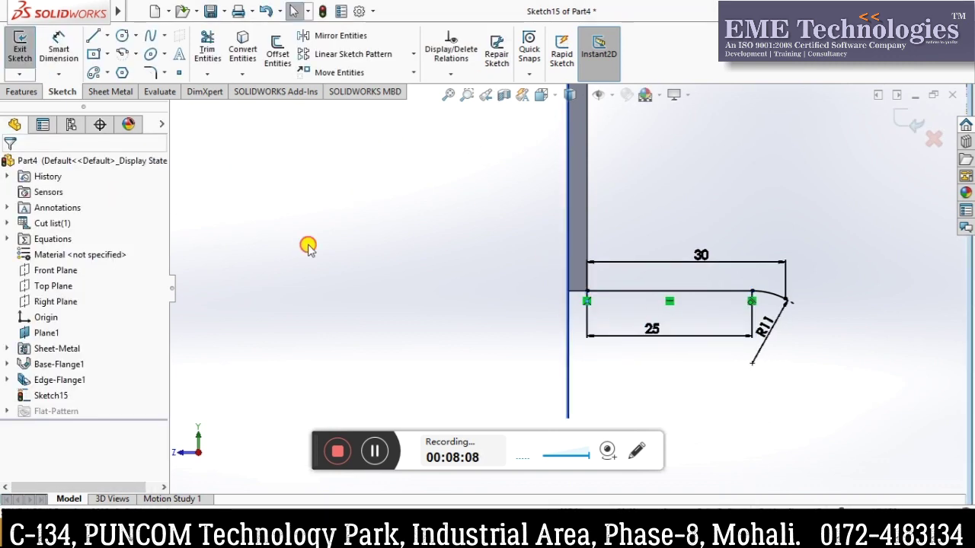
click(449, 99)
Exit the finished hook sketch, Sketch15
scroll(570, 276, down, 2)
scroll(570, 277, down, 2)
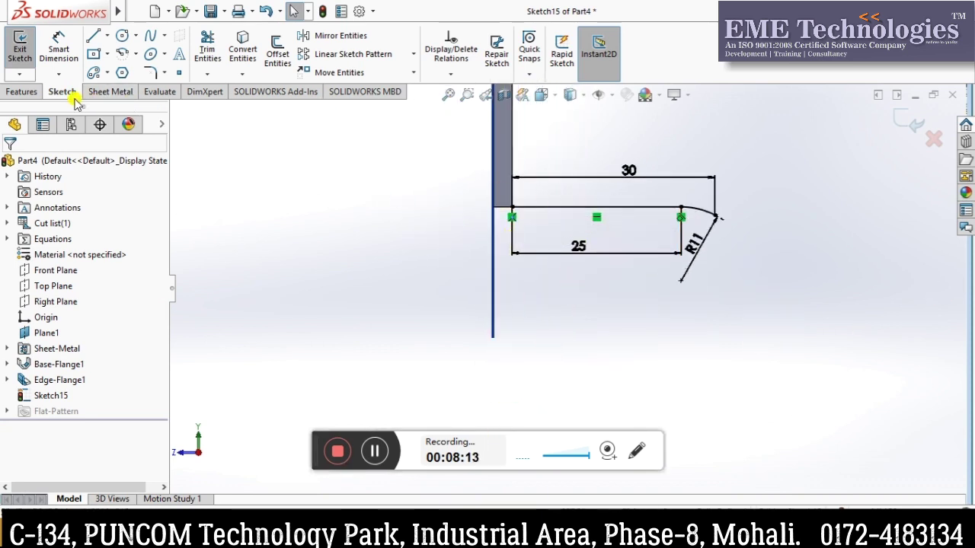
click(111, 92)
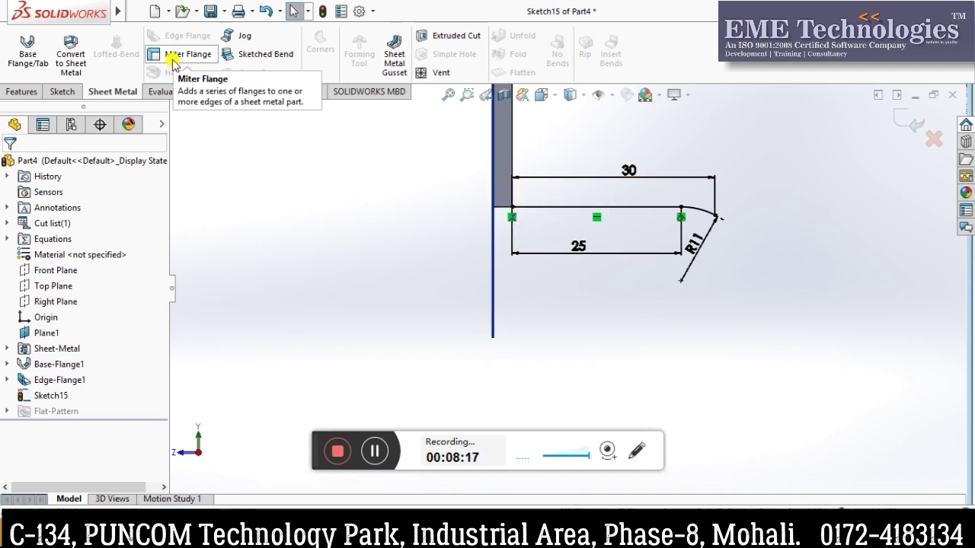
click(888, 107)
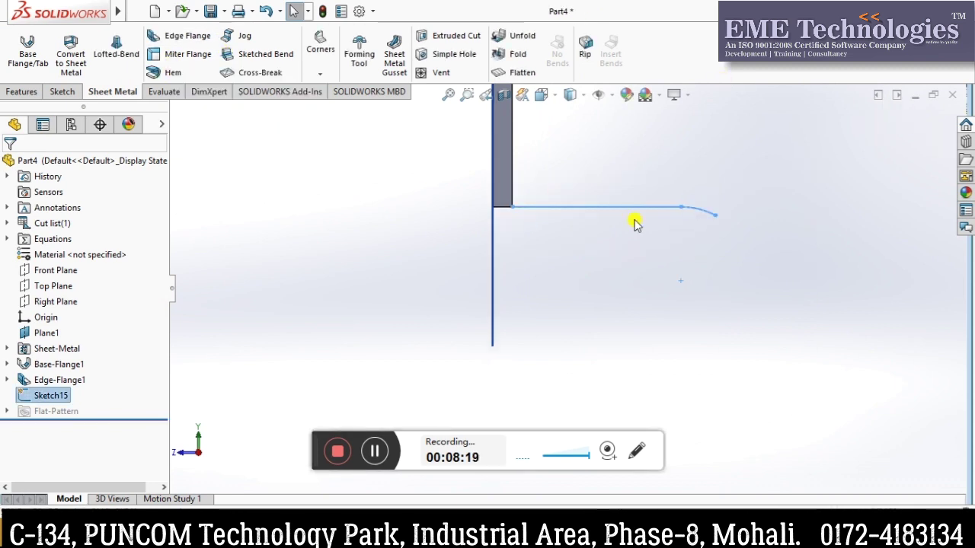
Create Miter Flange1 along the plate's edge using Sketch15 as the profile
click(175, 54)
click(629, 213)
mouse_move(629, 214)
middle_down()
mouse_move(517, 215)
mouse_move(576, 203)
mouse_move(701, 264)
mouse_move(718, 255)
mouse_move(707, 188)
mouse_move(620, 290)
middle_up()
scroll(561, 327, down, 3)
scroll(604, 359, down, 3)
scroll(523, 308, down, 3)
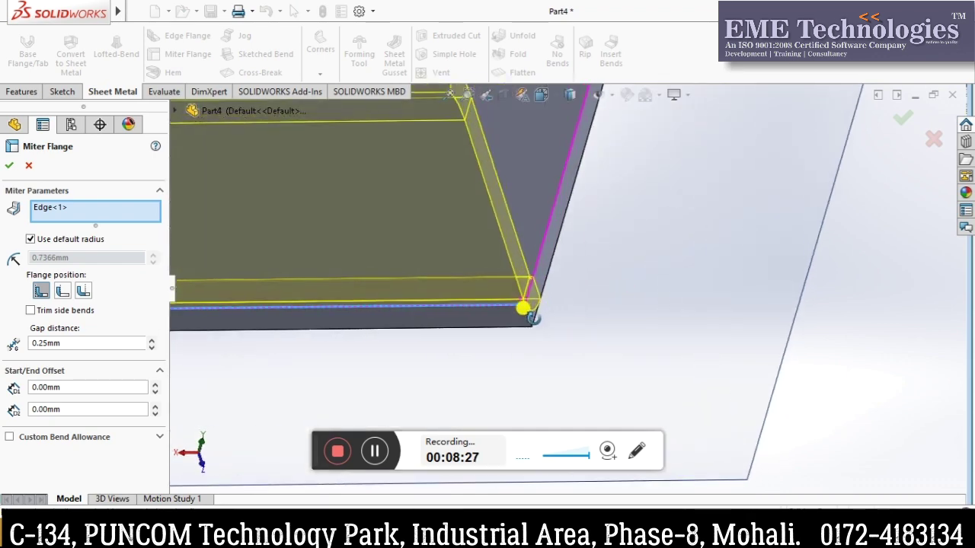
middle_drag(523, 308, 508, 350)
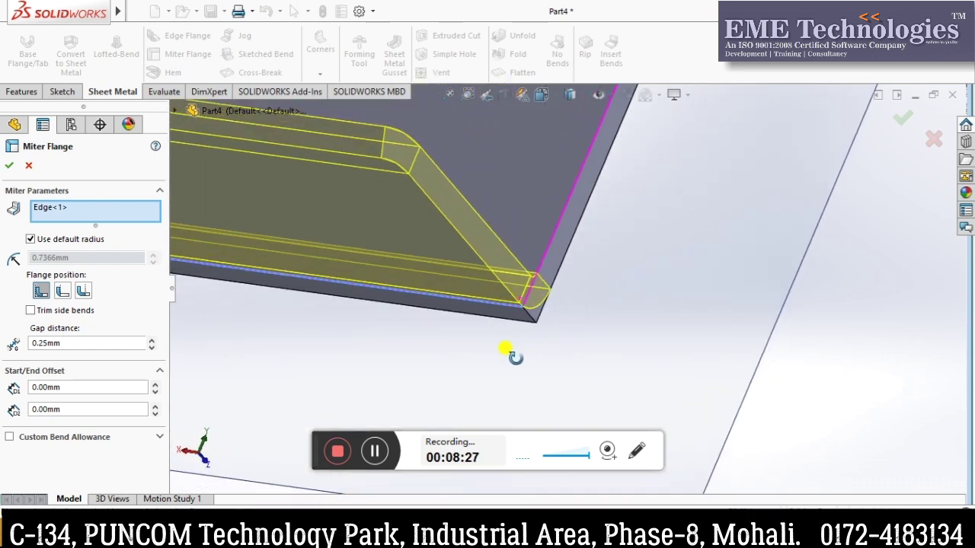
click(8, 163)
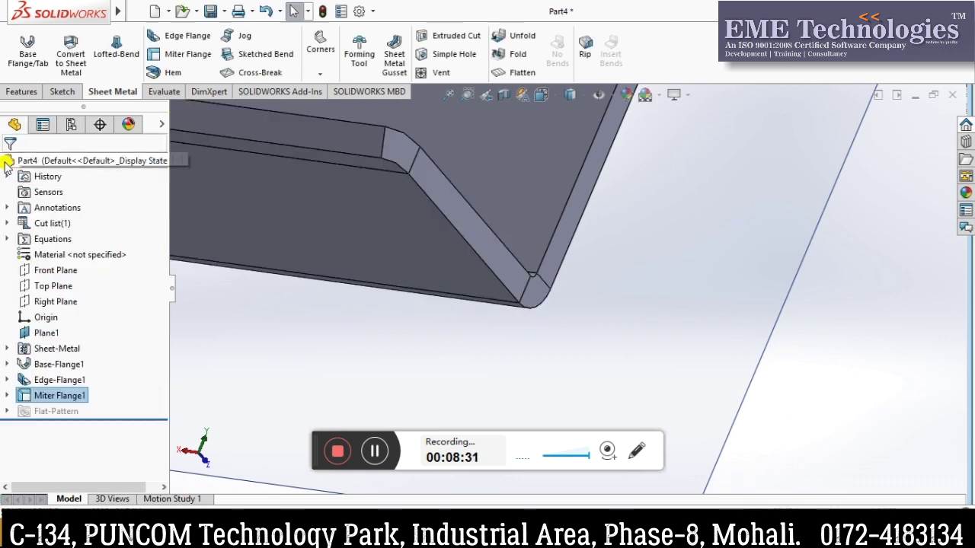
Orbit and zoom the bent part to inspect it from several angles
scroll(244, 211, up, 2)
scroll(409, 224, up, 3)
scroll(430, 236, up, 3)
mouse_move(430, 236)
middle_down()
mouse_move(472, 302)
mouse_move(462, 246)
mouse_move(561, 202)
mouse_move(481, 263)
mouse_move(584, 251)
mouse_move(561, 244)
middle_up()
scroll(568, 264, down, 4)
scroll(517, 257, up, 2)
scroll(517, 256, down, 3)
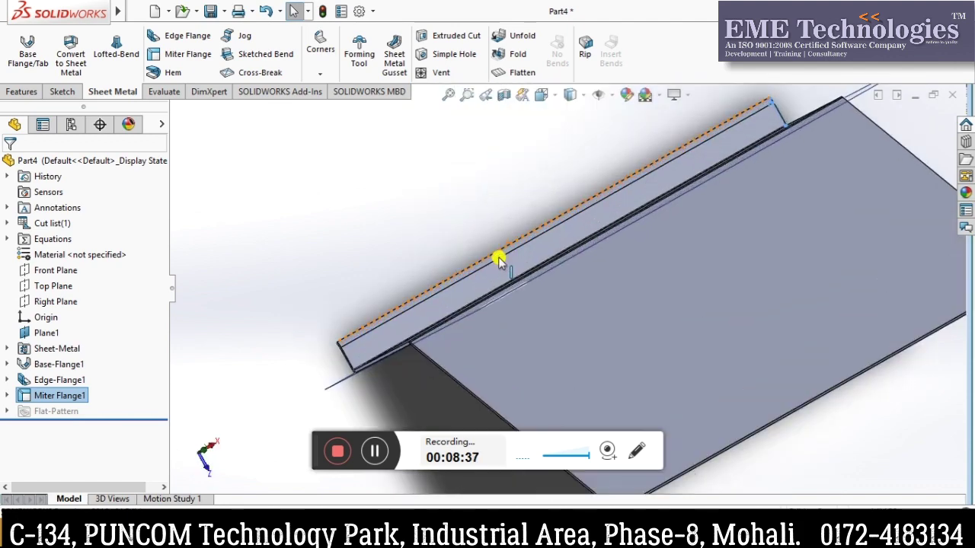
middle_drag(498, 257, 572, 338)
scroll(572, 337, up, 3)
scroll(470, 333, up, 2)
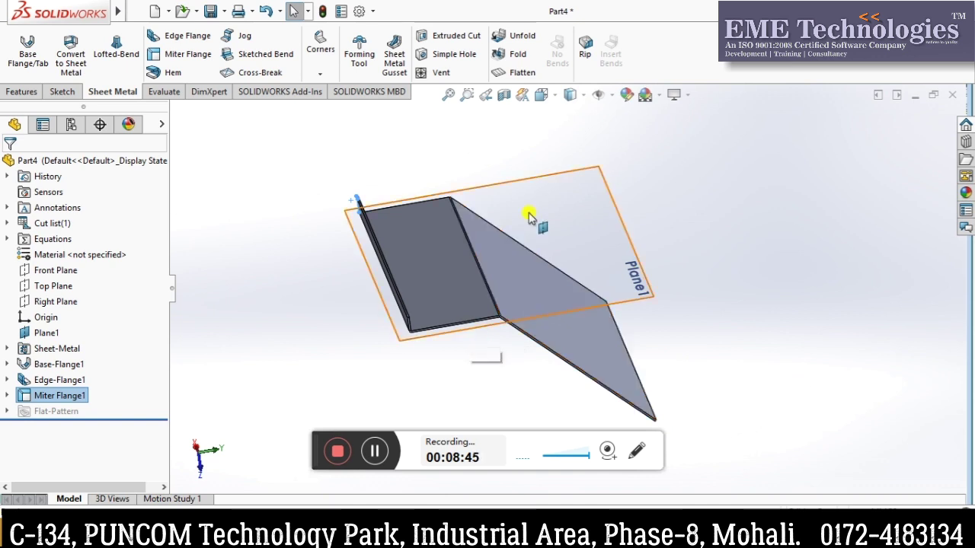
scroll(546, 218, up, 2)
middle_drag(546, 218, 586, 133)
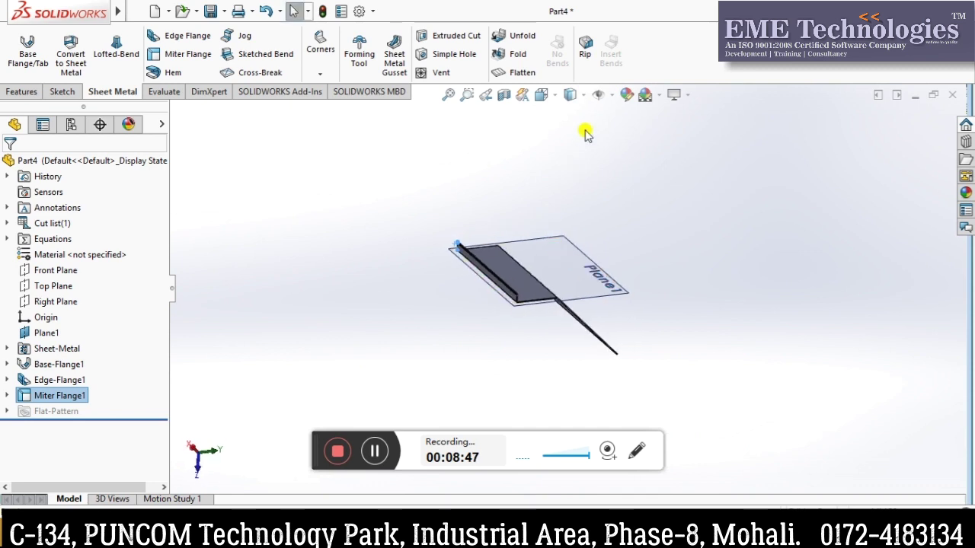
Turn off View Planes so Plane1 is hidden
click(604, 97)
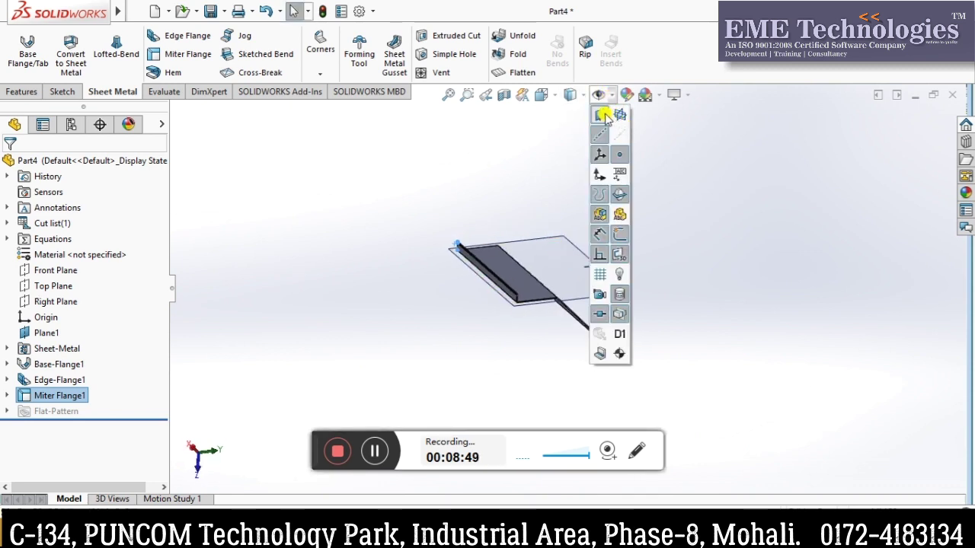
click(614, 118)
mouse_move(642, 243)
middle_down()
mouse_move(530, 246)
mouse_move(540, 194)
mouse_move(522, 226)
mouse_move(453, 242)
mouse_move(475, 311)
mouse_move(490, 277)
mouse_move(642, 344)
mouse_move(669, 313)
mouse_move(640, 281)
middle_up()
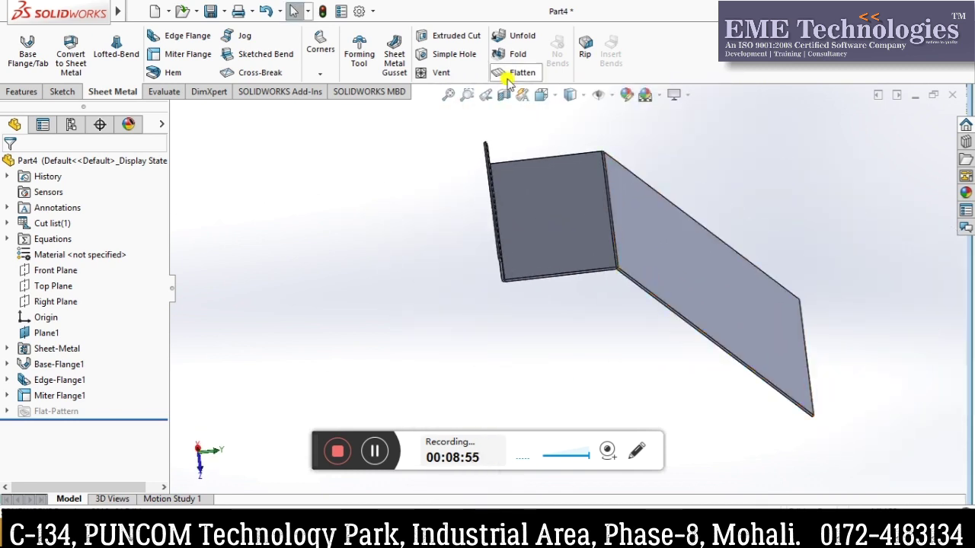
Flatten the part to check its rectangular flat pattern, then refold it to the bent shape
click(504, 69)
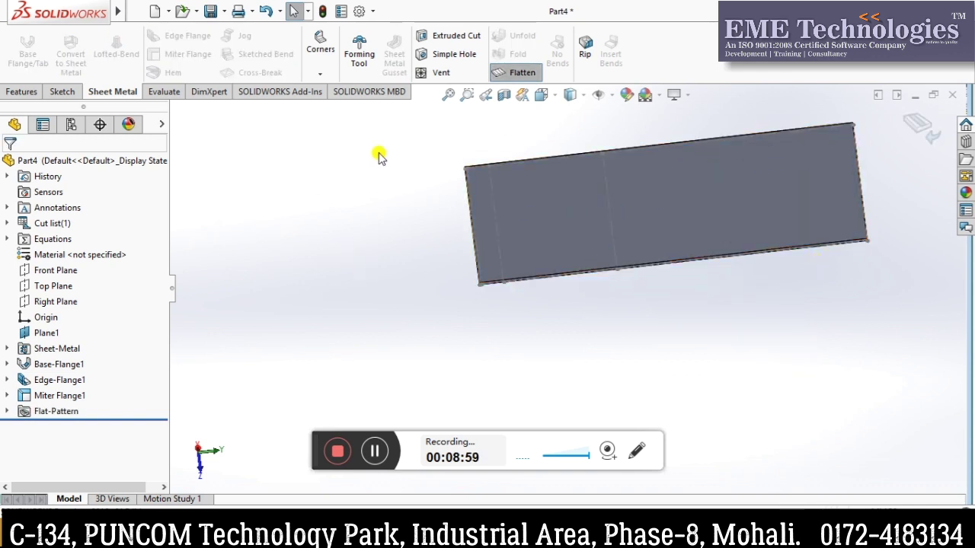
click(448, 95)
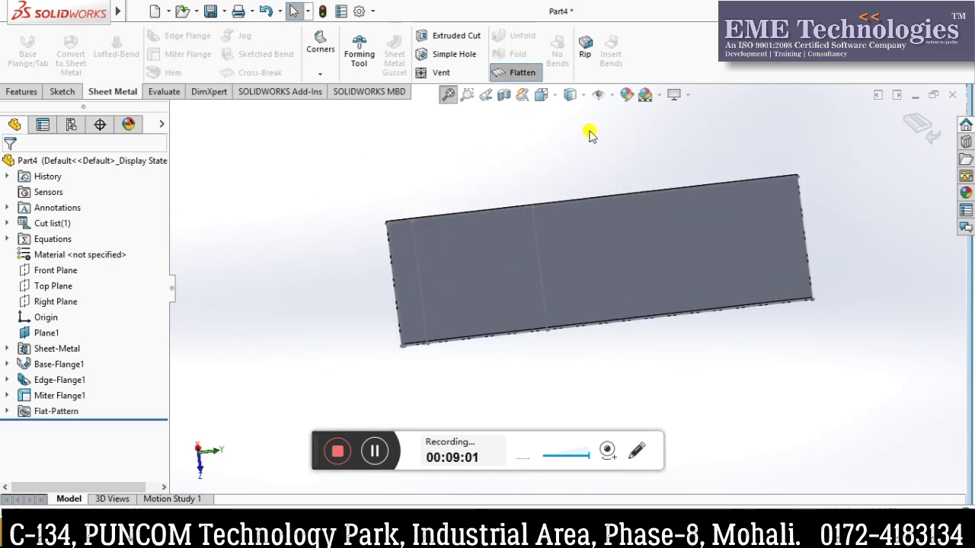
click(905, 126)
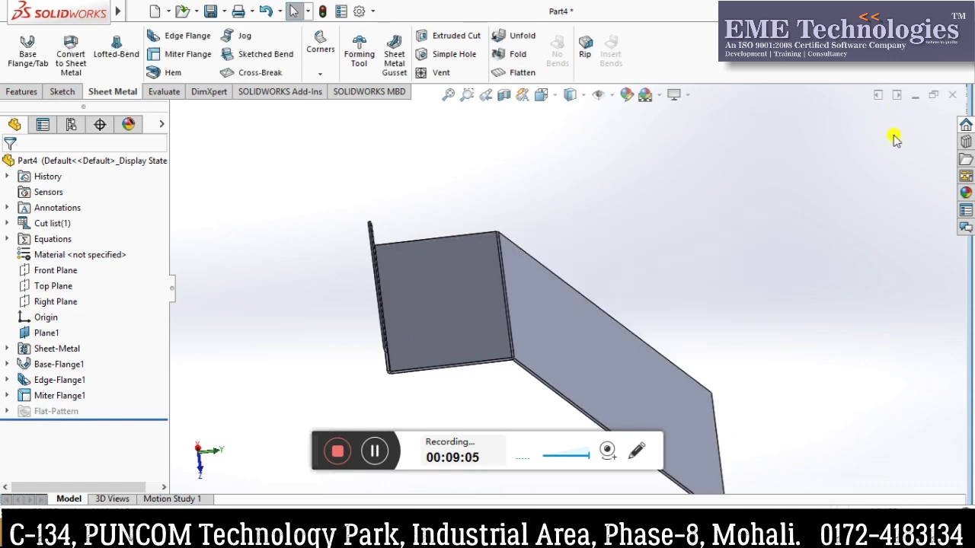
scroll(564, 268, down, 3)
mouse_move(746, 420)
middle_down()
mouse_move(753, 332)
mouse_move(747, 399)
mouse_move(742, 335)
middle_up()
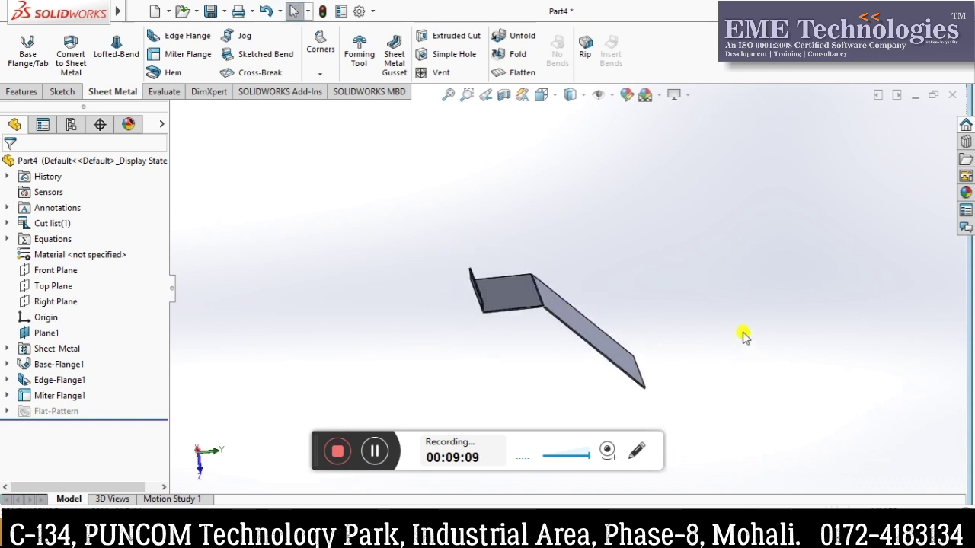